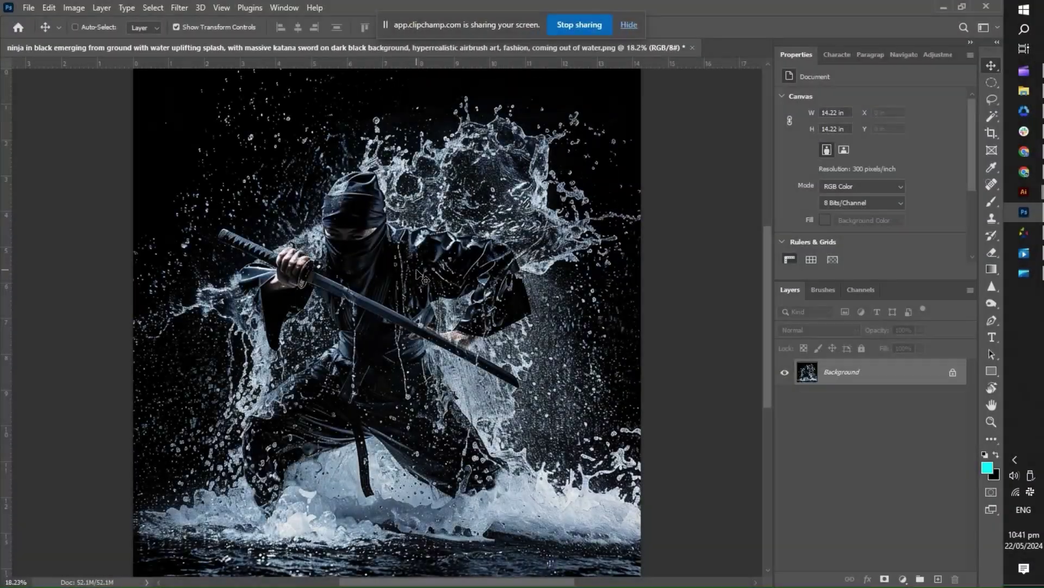
pyautogui.moveTo(378, 264); pyautogui.dragTo(593, 238)
pyautogui.moveTo(628, 420); pyautogui.dragTo(593, 366)
pyautogui.moveTo(372, 510); pyautogui.dragTo(478, 493)
pyautogui.hotkey('ctrl', '0')
pyautogui.keyDown('alt'); pyautogui.scroll(5, 689, 446); pyautogui.keyUp('alt')
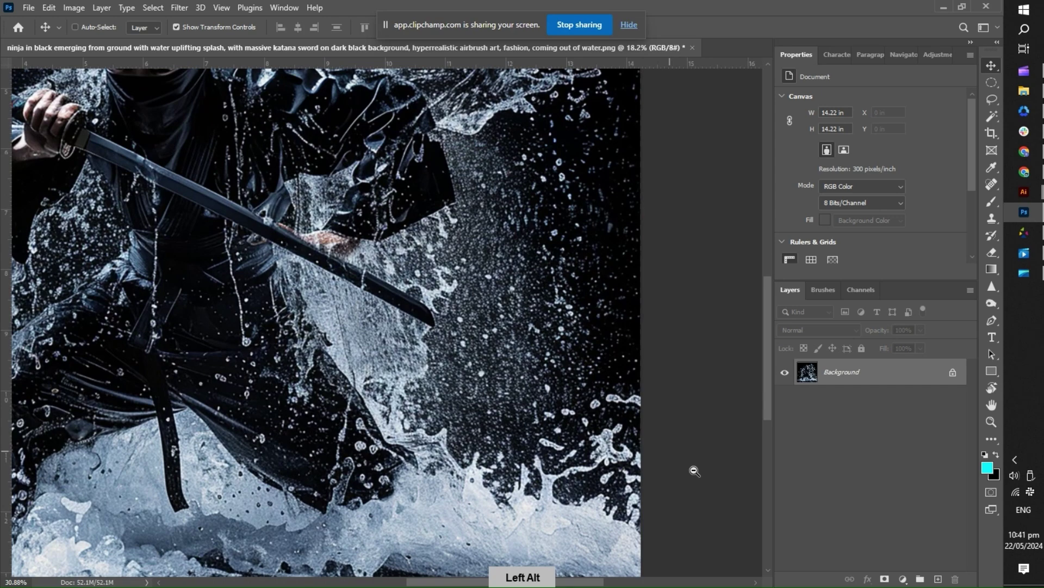
pyautogui.moveTo(702, 473); pyautogui.dragTo(676, 319)
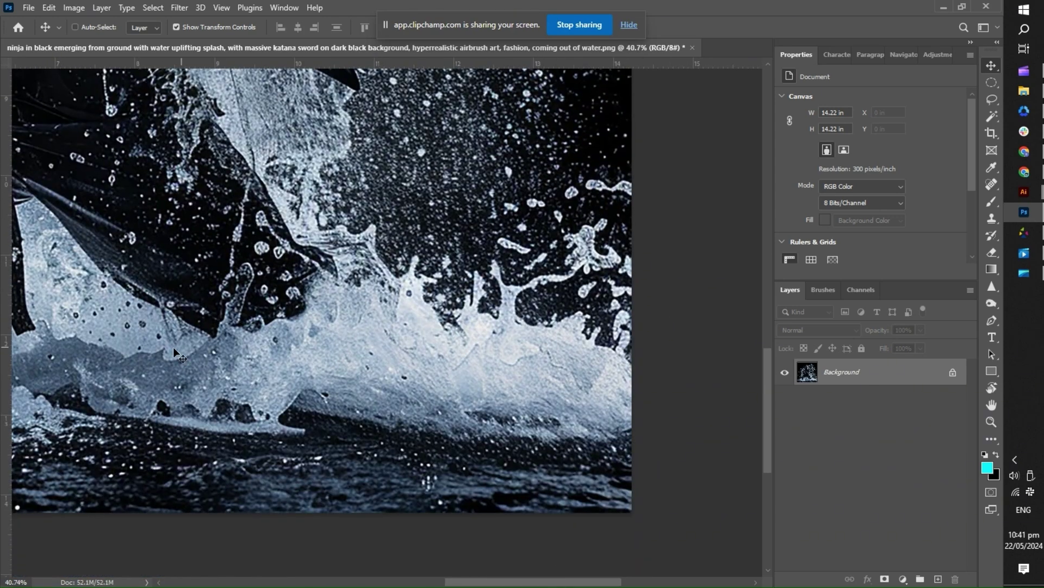
pyautogui.moveTo(120, 349); pyautogui.dragTo(813, 367)
pyautogui.keyDown('alt'); pyautogui.scroll(-4, 446, 160); pyautogui.keyUp('alt')
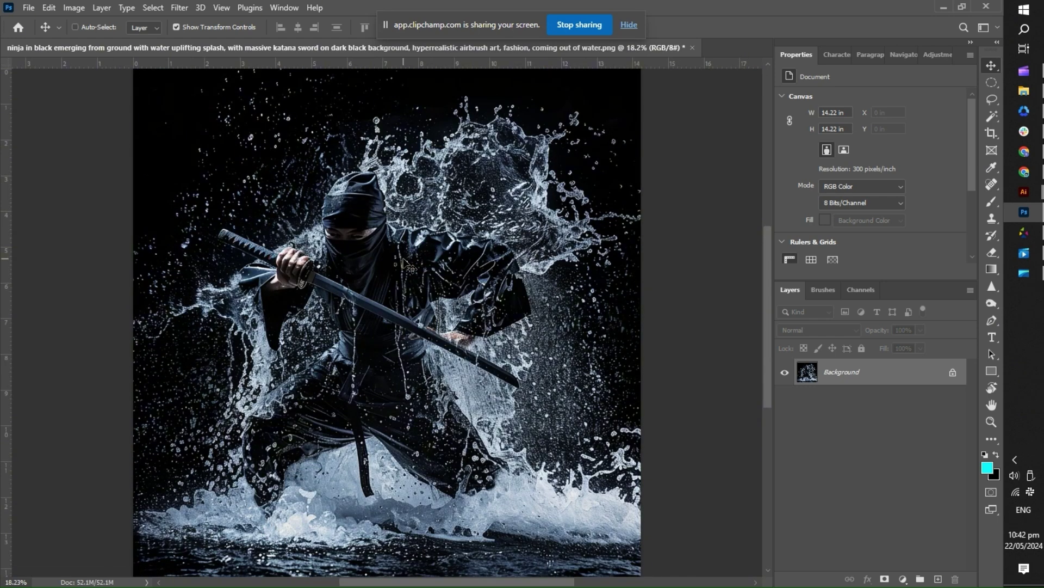
pyautogui.keyDown('alt'); pyautogui.scroll(-2, 409, 267); pyautogui.keyUp('alt')
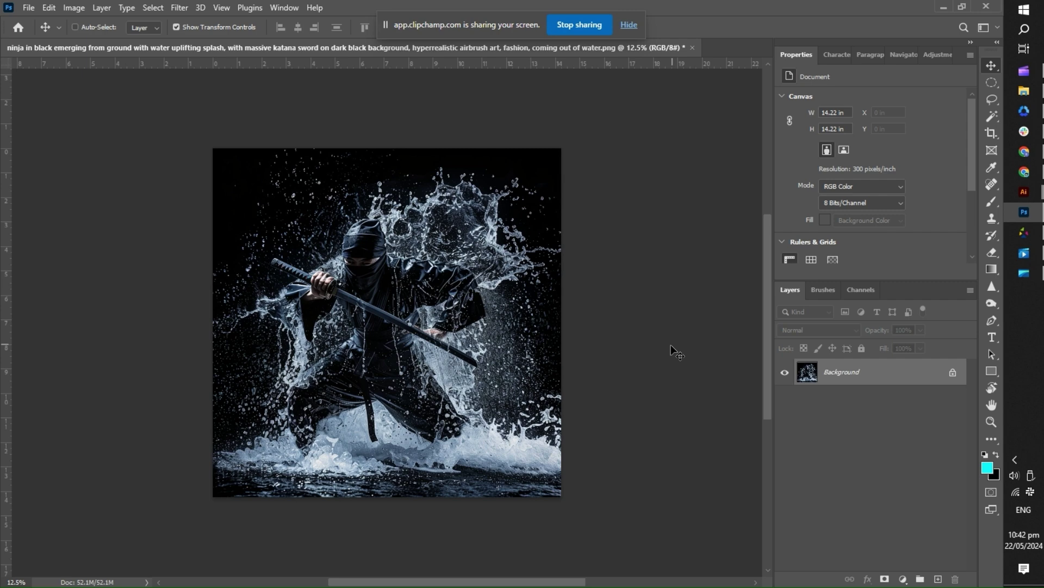
# Expand the canvas evenly with the Crop tool to 18.22 × 18.96 in
pyautogui.press('c')
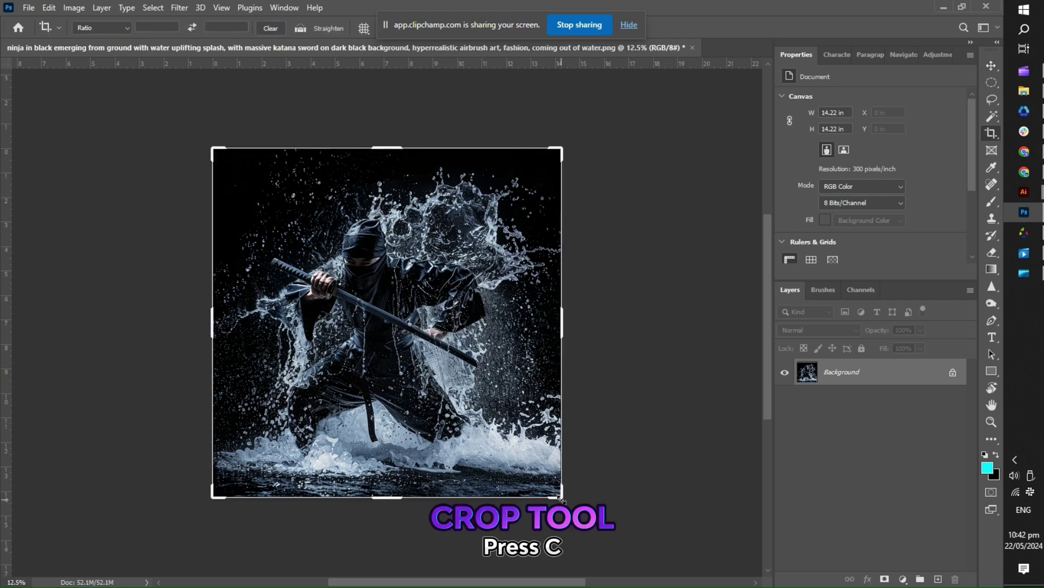
pyautogui.moveTo(562, 498); pyautogui.dragTo(612, 556)
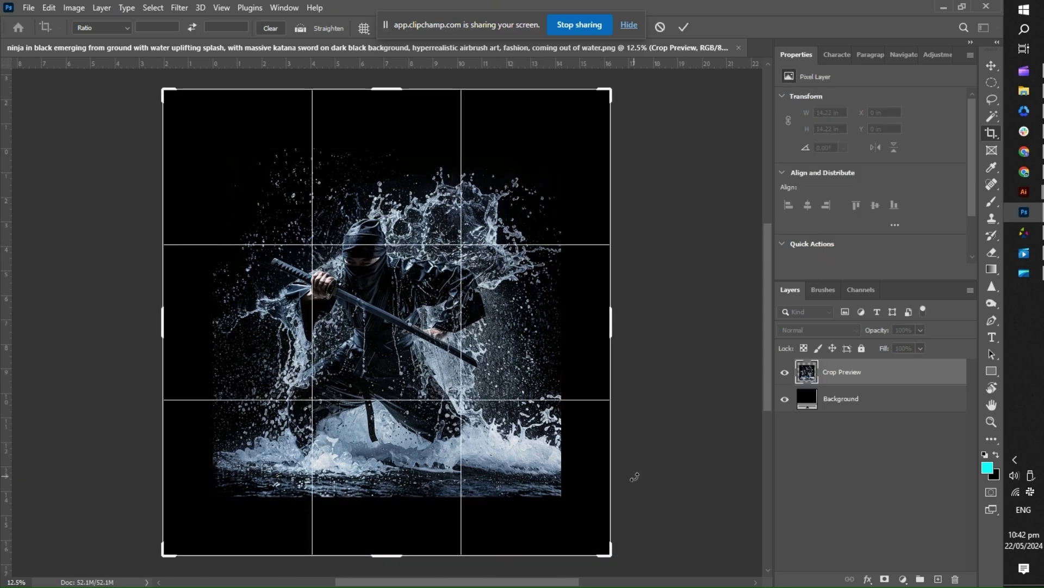
pyautogui.press('Return')
pyautogui.press('v')
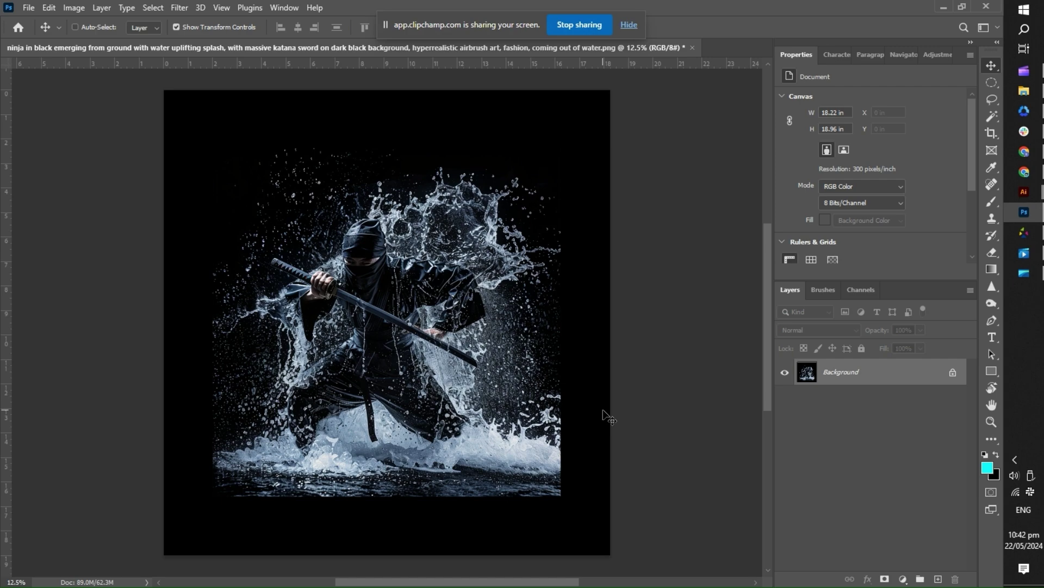
# Pan and zoom around the enlarged canvas to check the splash's lower and right edges
pyautogui.press('space')
pyautogui.scroll(5, 588, 451)
pyautogui.moveTo(583, 457); pyautogui.dragTo(603, 401)
pyautogui.scroll(3, 579, 399)
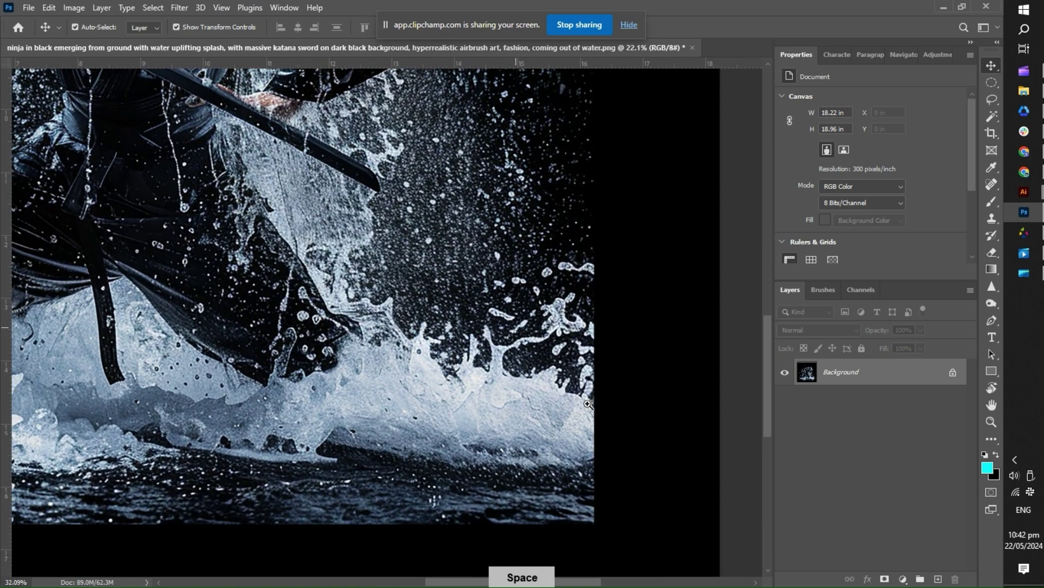
pyautogui.scroll(-3, 588, 404)
pyautogui.moveTo(587, 430); pyautogui.dragTo(579, 403)
pyautogui.scroll(2, 591, 388)
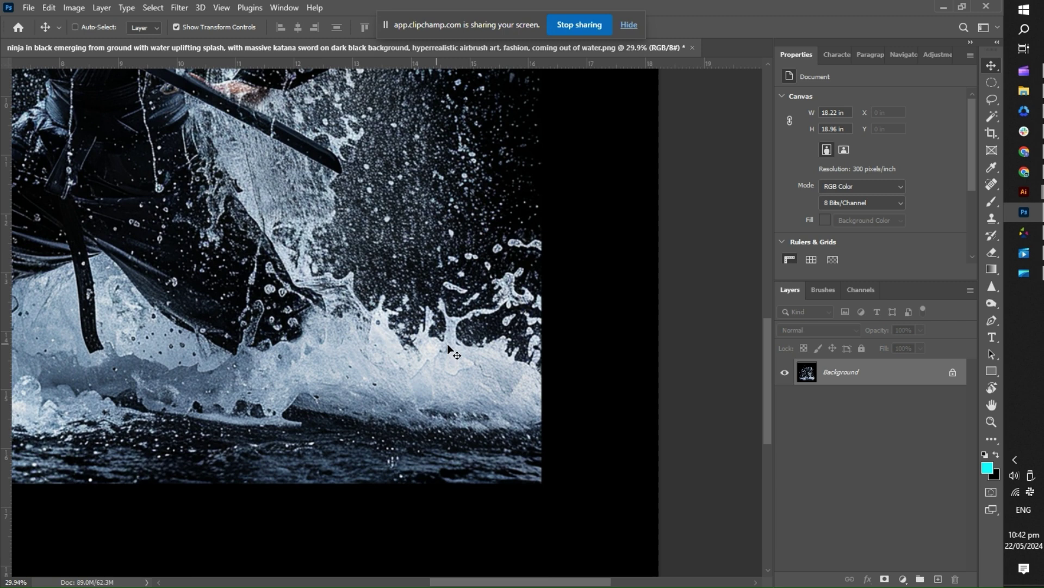
# Clone splash texture from the image into the black border on the right with Clone Stamp
pyautogui.click(991, 219)
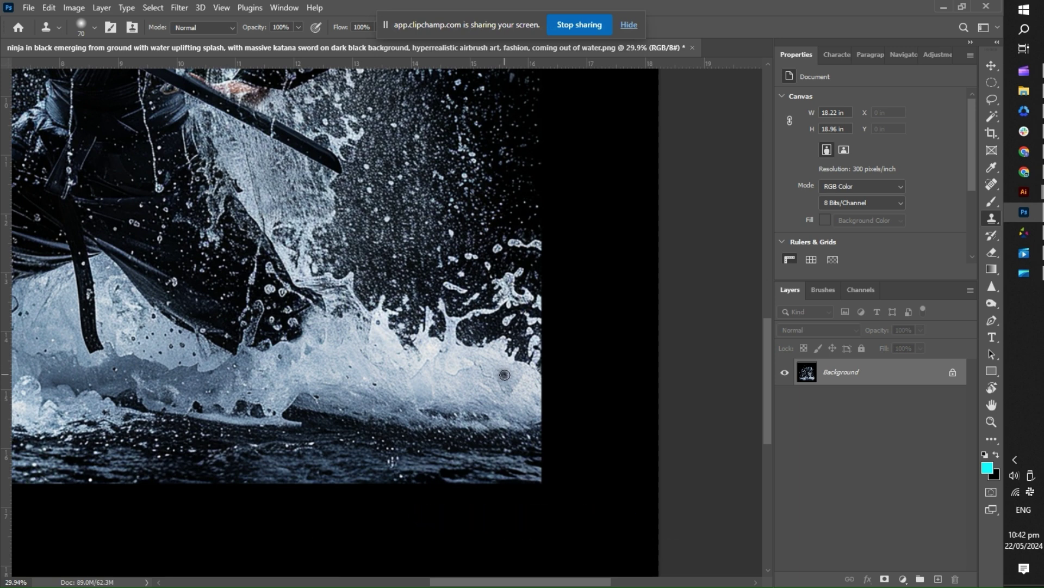
pyautogui.press('alt')
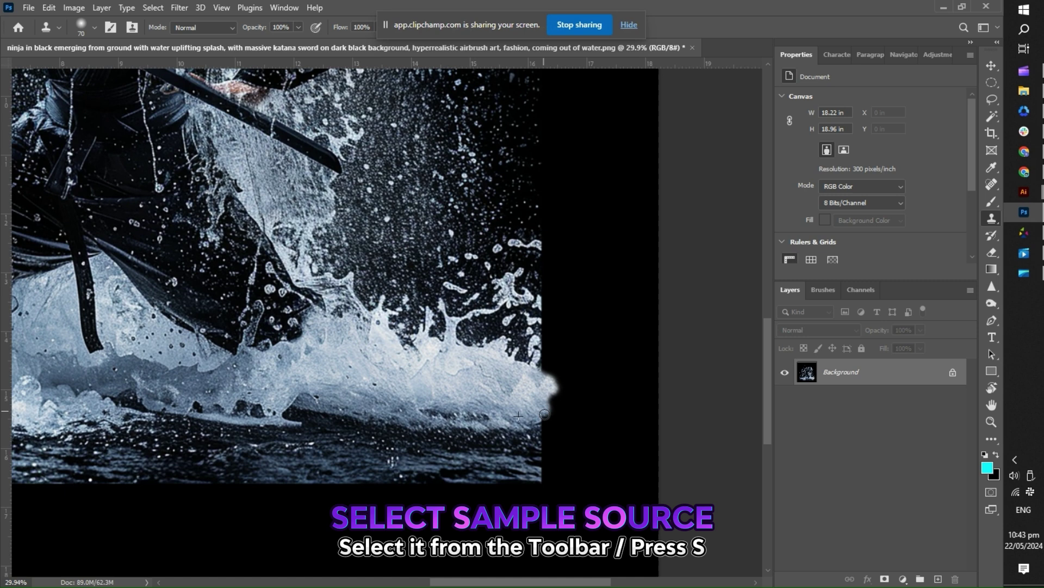
pyautogui.press('alt')
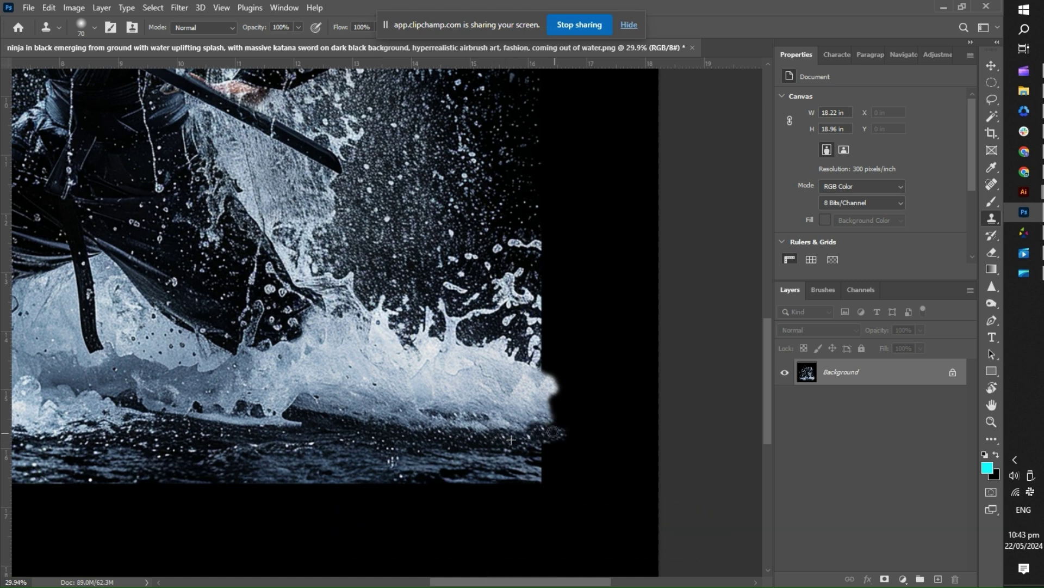
pyautogui.press('alt')
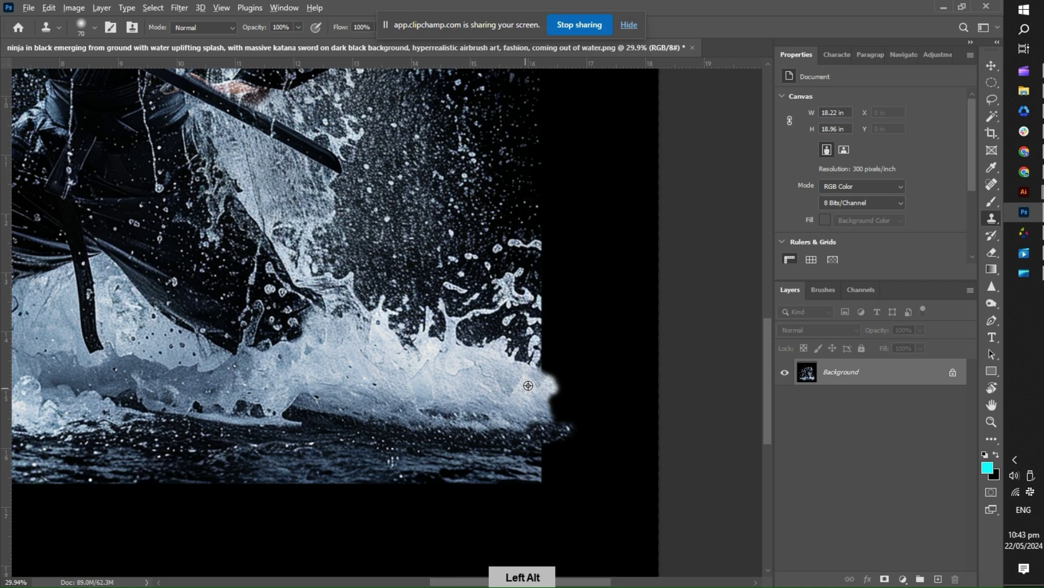
pyautogui.moveTo(553, 383); pyautogui.dragTo(555, 398)
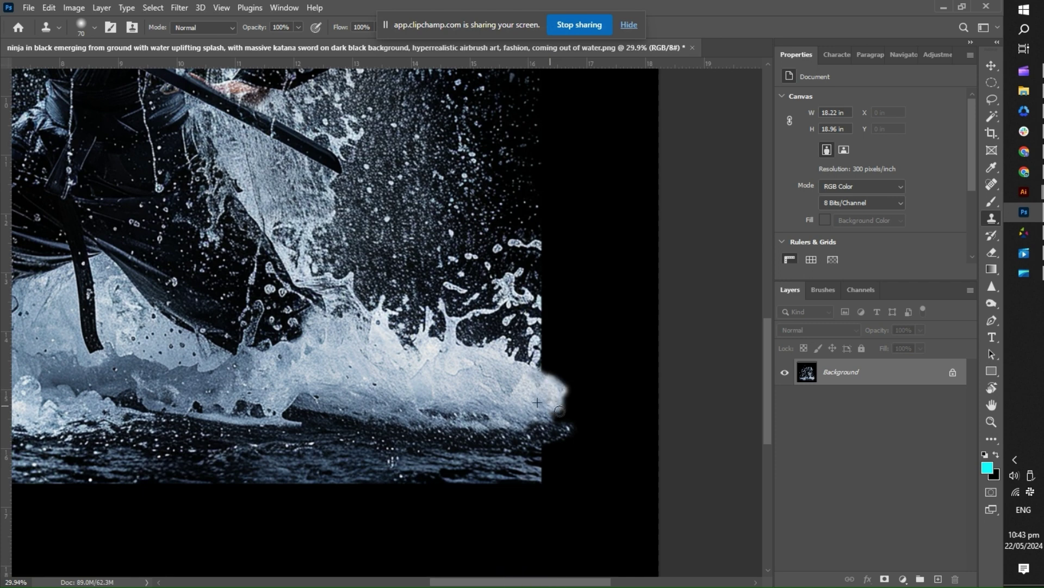
# Clone splash texture outward along the image's left edge
pyautogui.hscroll(-5, 278, 398)
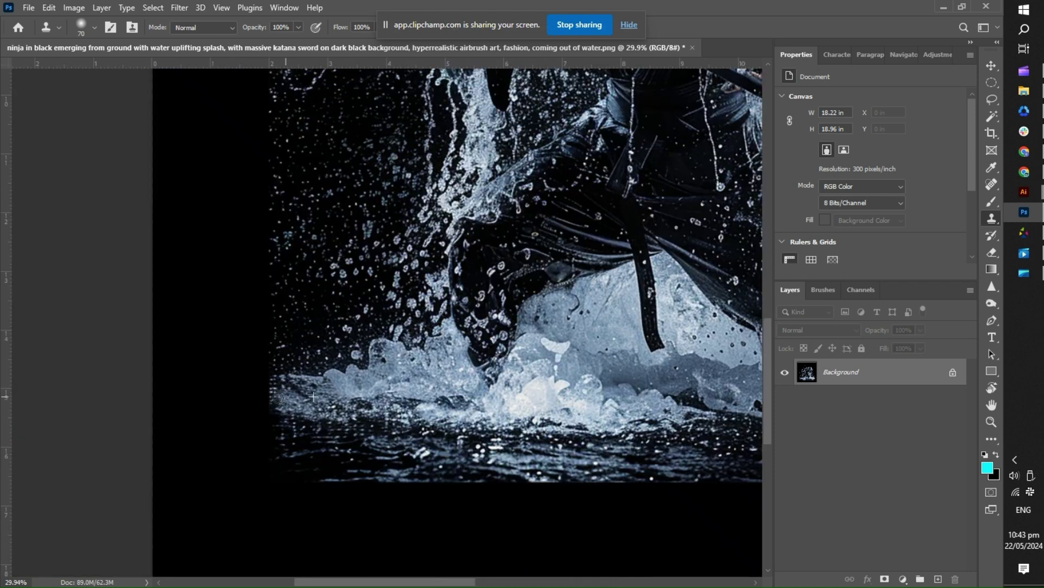
pyautogui.press('alt')
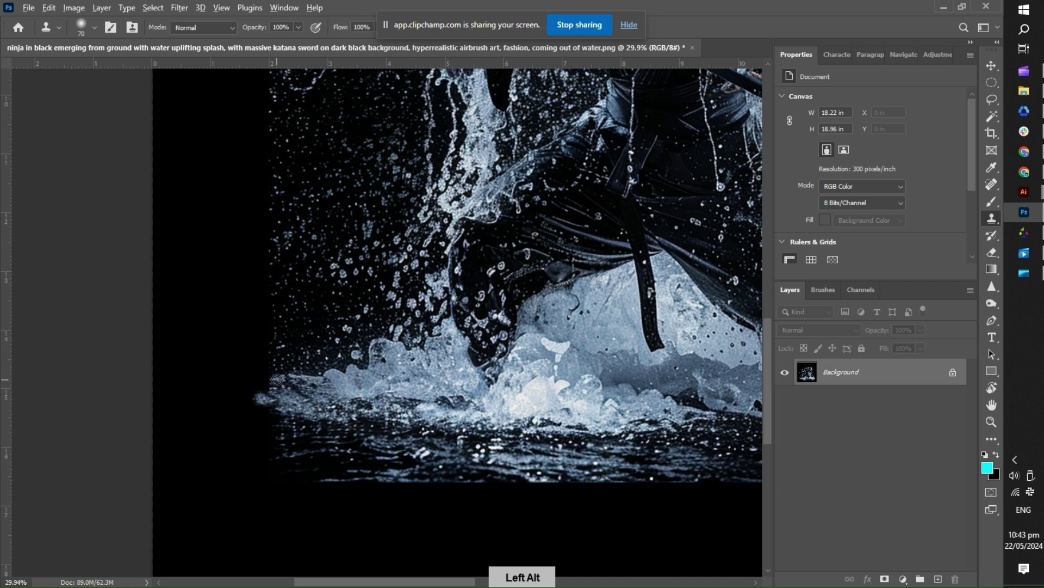
pyautogui.keyDown('alt'); pyautogui.click(277, 379); pyautogui.keyUp('alt')
pyautogui.moveTo(264, 389); pyautogui.dragTo(250, 394)
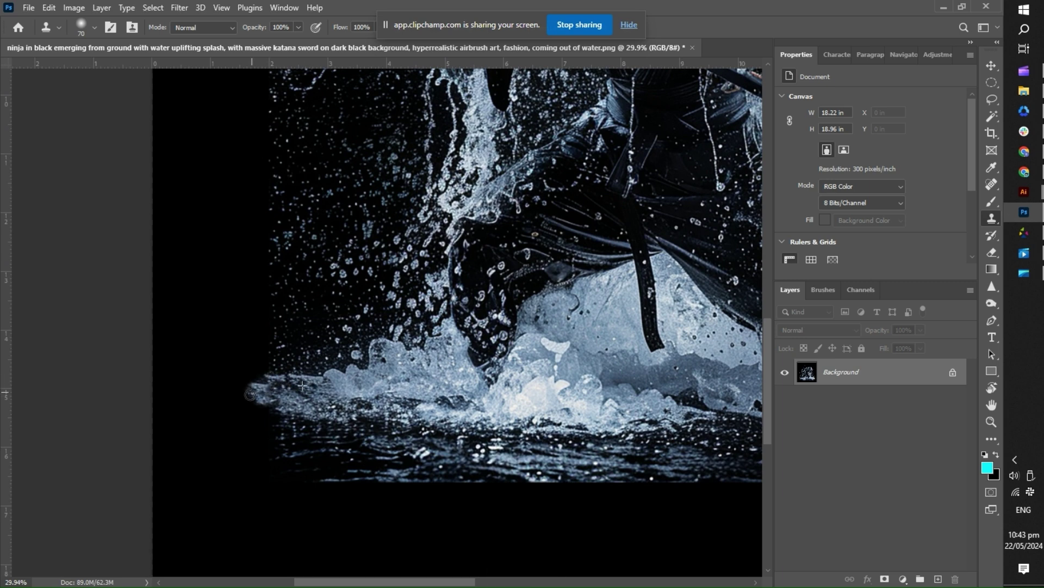
pyautogui.keyDown('alt'); pyautogui.click(301, 402); pyautogui.keyUp('alt')
pyautogui.click(259, 390)
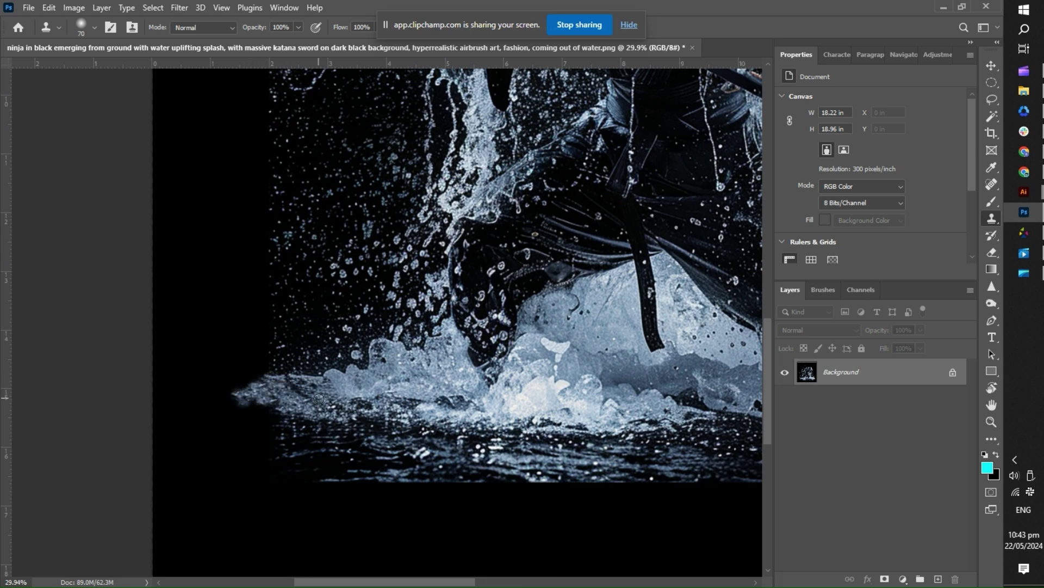
pyautogui.keyDown('alt'); pyautogui.click(305, 408); pyautogui.keyUp('alt')
pyautogui.moveTo(274, 408)
pyautogui.mouseDown()
pyautogui.moveTo(241, 408)
pyautogui.moveTo(255, 405)
pyautogui.moveTo(261, 419)
pyautogui.moveTo(246, 422)
pyautogui.moveTo(306, 426)
pyautogui.moveTo(223, 419)
pyautogui.mouseUp()
pyautogui.keyDown('alt'); pyautogui.click(291, 419); pyautogui.keyUp('alt')
pyautogui.keyDown('alt'); pyautogui.click(279, 428); pyautogui.keyUp('alt')
# Extend the water down over the black band at the bottom of the image
pyautogui.scroll(-3, 303, 328)
pyautogui.hscroll(5, 303, 328)
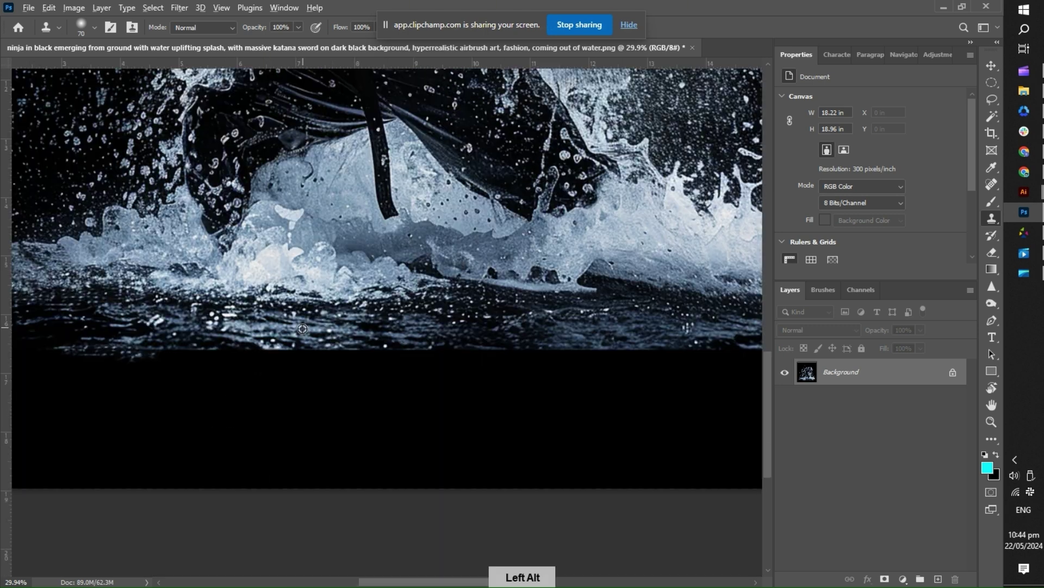
pyautogui.keyDown('alt'); pyautogui.click(302, 329); pyautogui.keyUp('alt')
pyautogui.moveTo(283, 351)
pyautogui.mouseDown()
pyautogui.moveTo(425, 351)
pyautogui.moveTo(272, 354)
pyautogui.mouseUp()
pyautogui.keyDown('alt'); pyautogui.click(467, 310); pyautogui.keyUp('alt')
pyautogui.moveTo(435, 354)
pyautogui.mouseDown()
pyautogui.moveTo(544, 353)
pyautogui.moveTo(467, 359)
pyautogui.mouseUp()
pyautogui.keyDown('alt'); pyautogui.click(348, 340); pyautogui.keyUp('alt')
pyautogui.moveTo(340, 359); pyautogui.dragTo(203, 349)
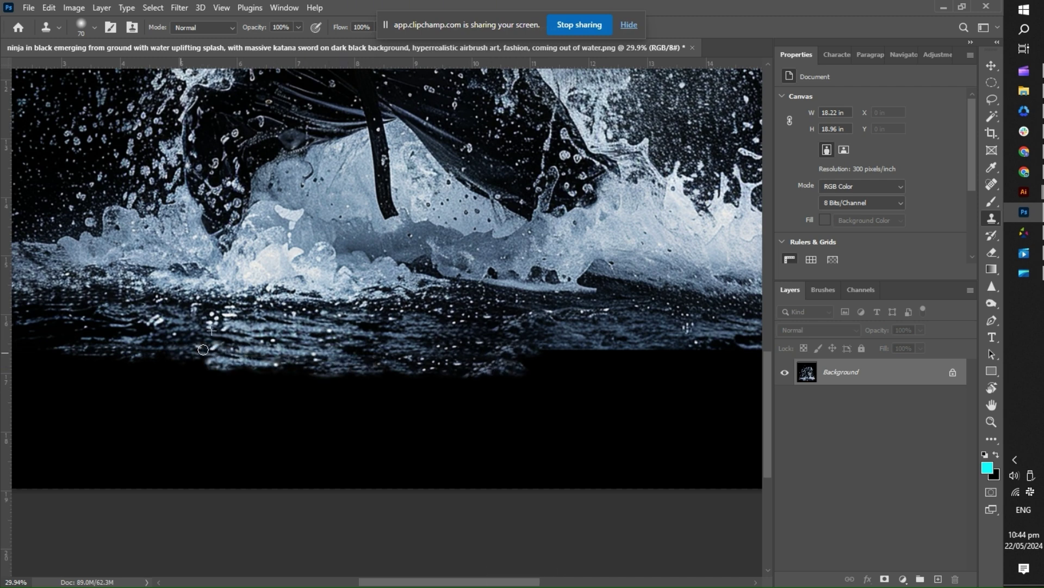
# Continue cloning water along the splash's lower edge toward the right
pyautogui.scroll(-2, 203, 349)
pyautogui.hscroll(3, 202, 349)
pyautogui.keyDown('alt'); pyautogui.click(403, 366); pyautogui.keyUp('alt')
pyautogui.moveTo(403, 366)
pyautogui.mouseDown()
pyautogui.moveTo(457, 355)
pyautogui.moveTo(520, 297)
pyautogui.moveTo(546, 329)
pyautogui.moveTo(519, 340)
pyautogui.moveTo(594, 329)
pyautogui.mouseUp()
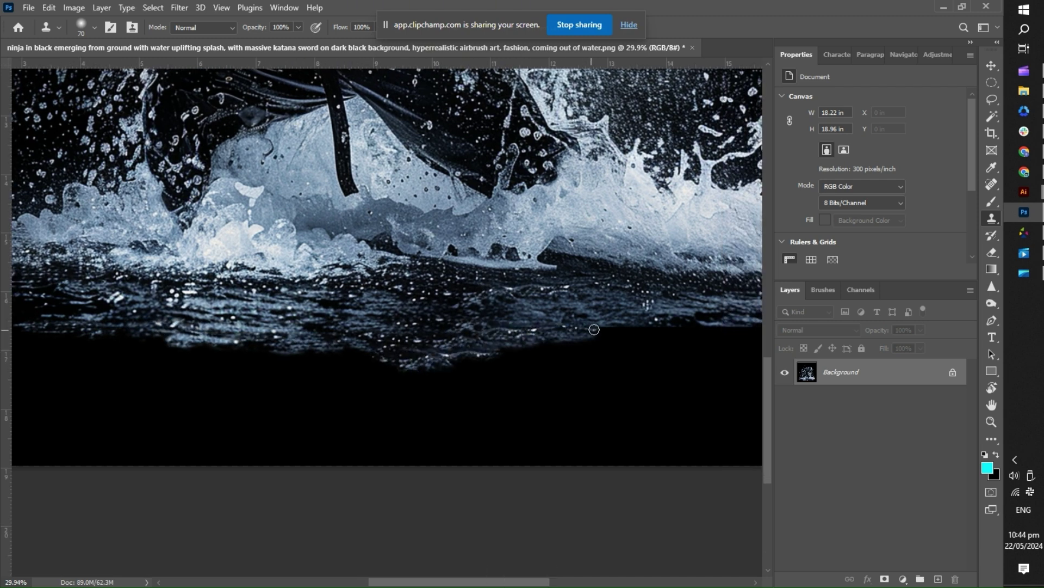
pyautogui.moveTo(294, 345); pyautogui.dragTo(479, 370)
pyautogui.keyDown('alt'); pyautogui.click(391, 353); pyautogui.keyUp('alt')
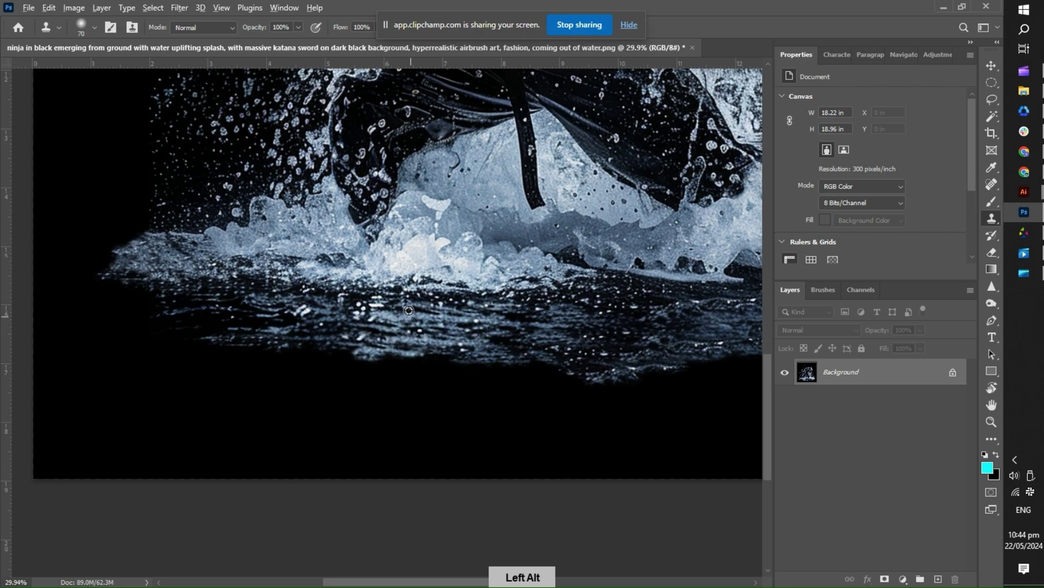
pyautogui.moveTo(389, 354)
pyautogui.mouseDown()
pyautogui.moveTo(431, 365)
pyautogui.moveTo(549, 363)
pyautogui.mouseUp()
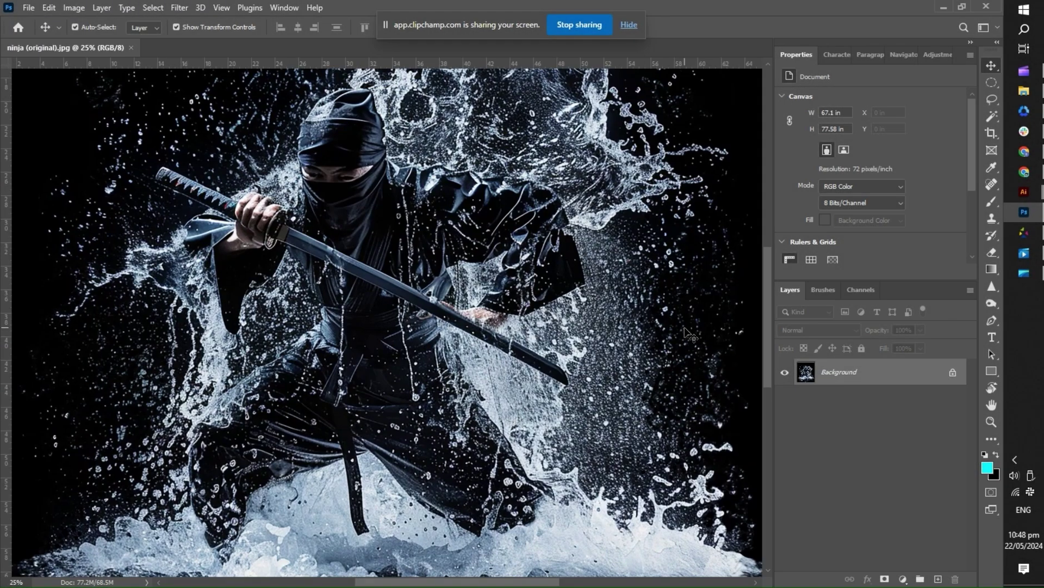
# Pan across the ninja image to view its legs and the water
pyautogui.moveTo(542, 103); pyautogui.dragTo(609, 141)
pyautogui.moveTo(430, 282); pyautogui.dragTo(499, 297)
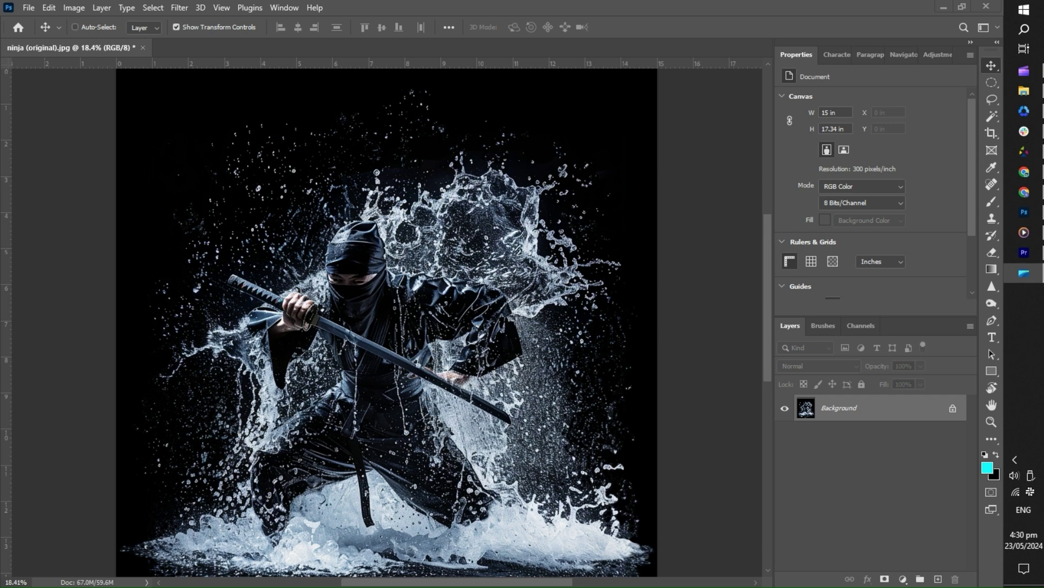
# Zoom out and recentre the view on the whole ninja image
pyautogui.click(519, 323)
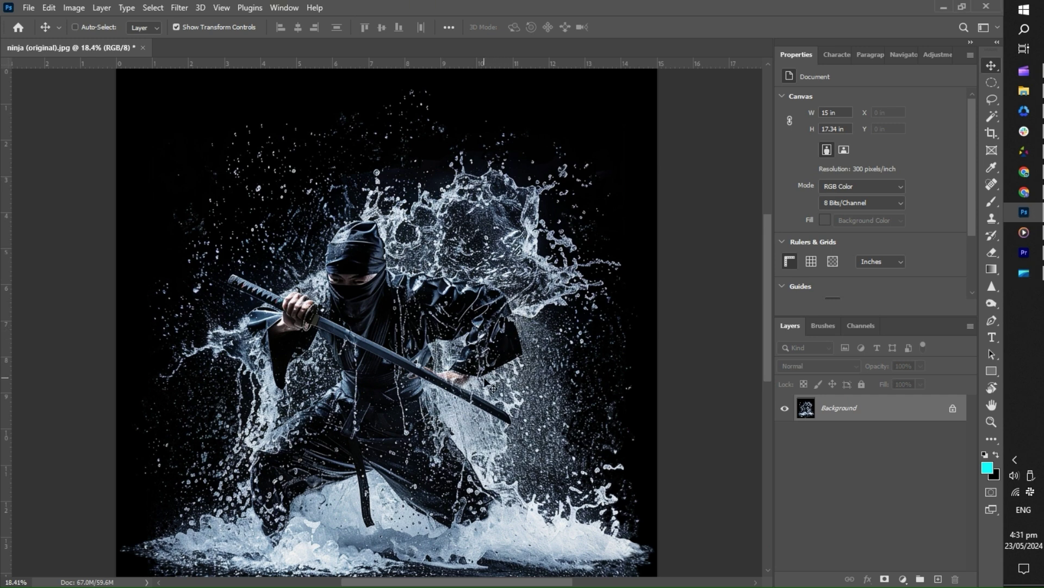
pyautogui.hotkey('alt', 'space')
pyautogui.click(580, 361)
pyautogui.scroll(2, 672, 278)
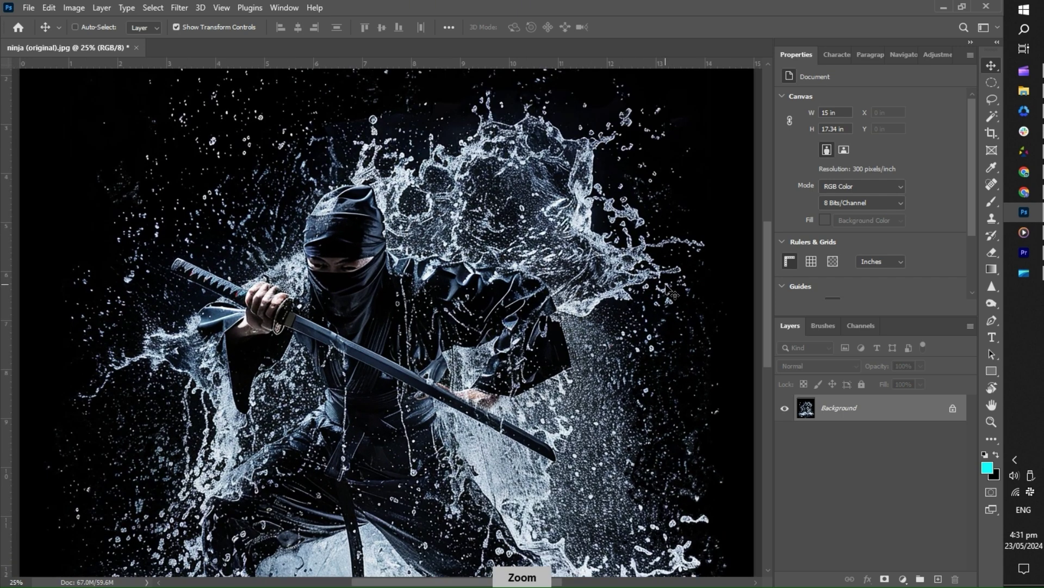
pyautogui.scroll(-3, 667, 285)
pyautogui.moveTo(523, 306); pyautogui.dragTo(541, 292)
pyautogui.scroll(1, 542, 293)
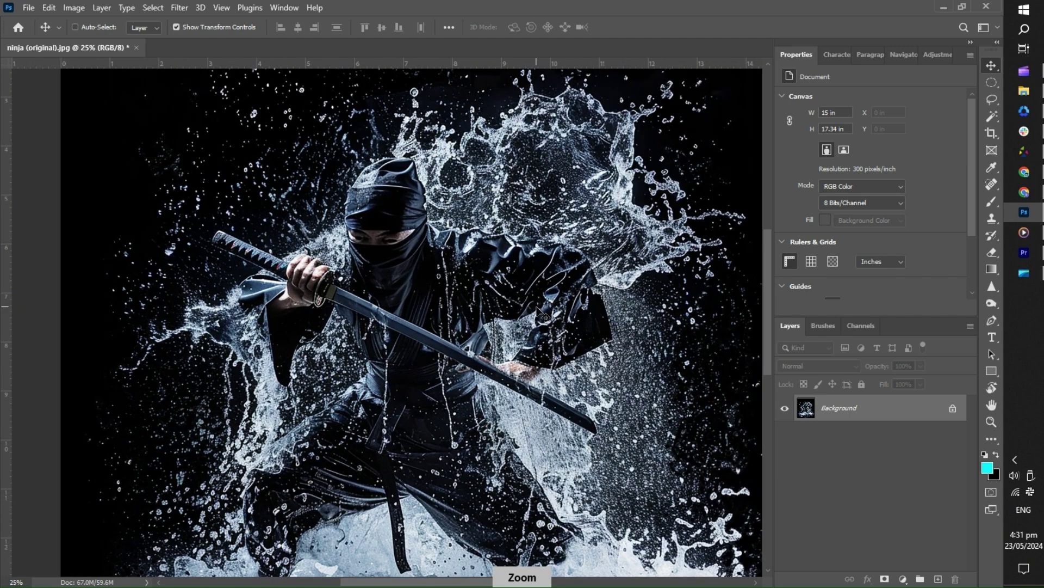
pyautogui.scroll(-2, 539, 310)
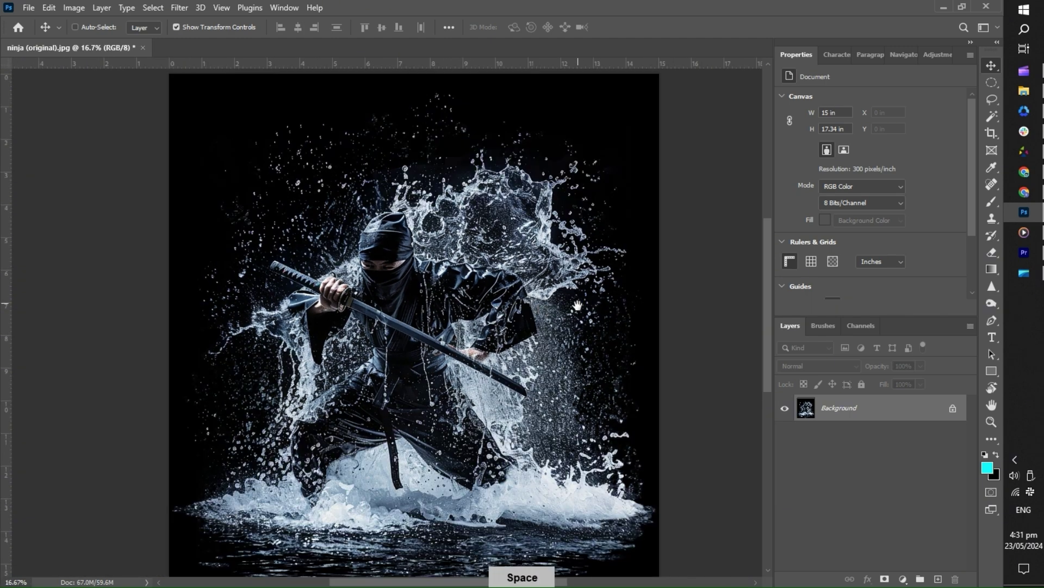
pyautogui.moveTo(578, 302); pyautogui.dragTo(561, 305)
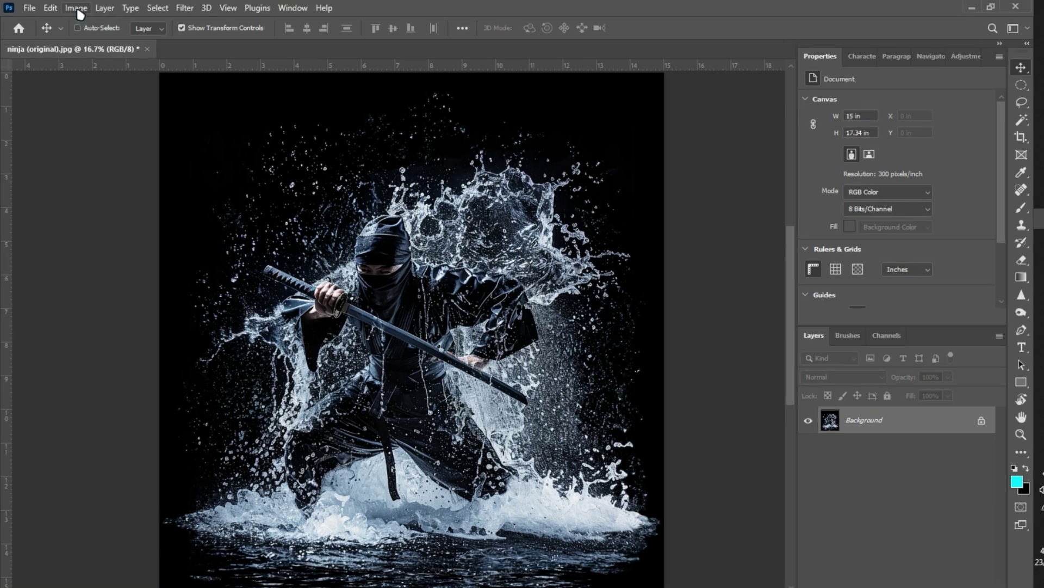
# Resize the image to 15 × 17.343 in at 300 pixels/inch (4500 × 5203 px)
pyautogui.click(76, 10)
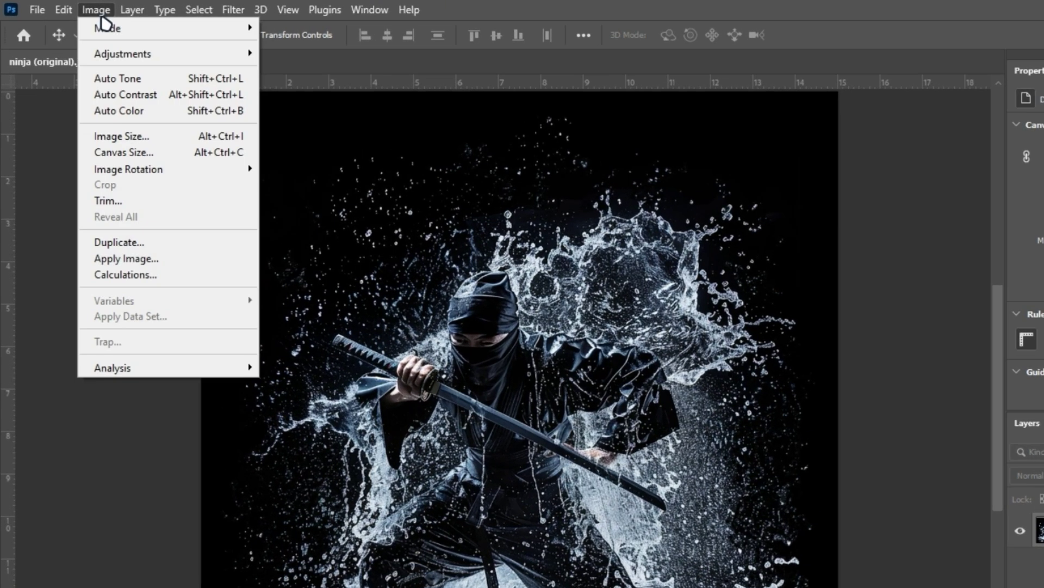
pyautogui.click(137, 137)
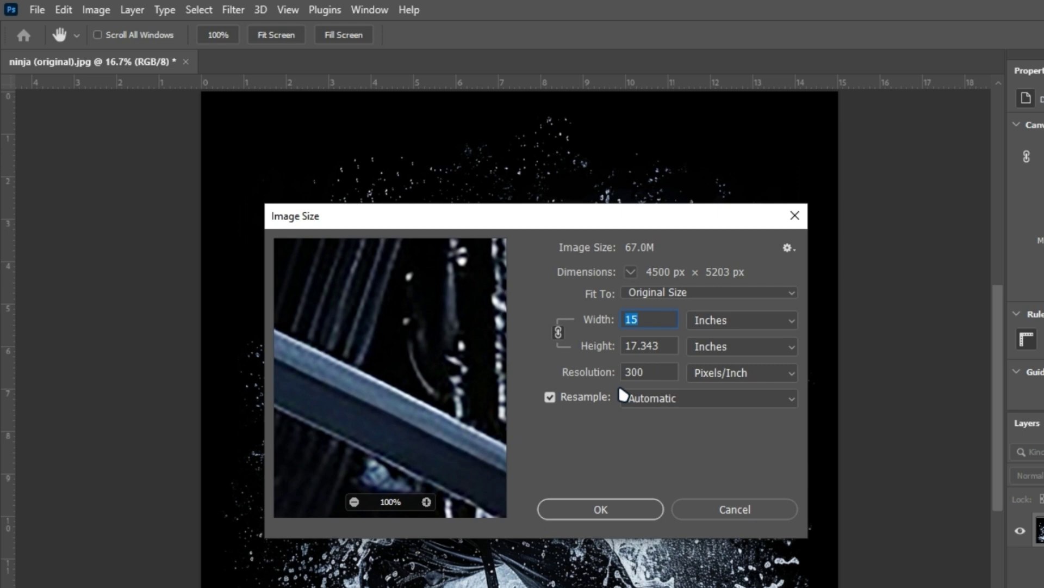
pyautogui.click(602, 509)
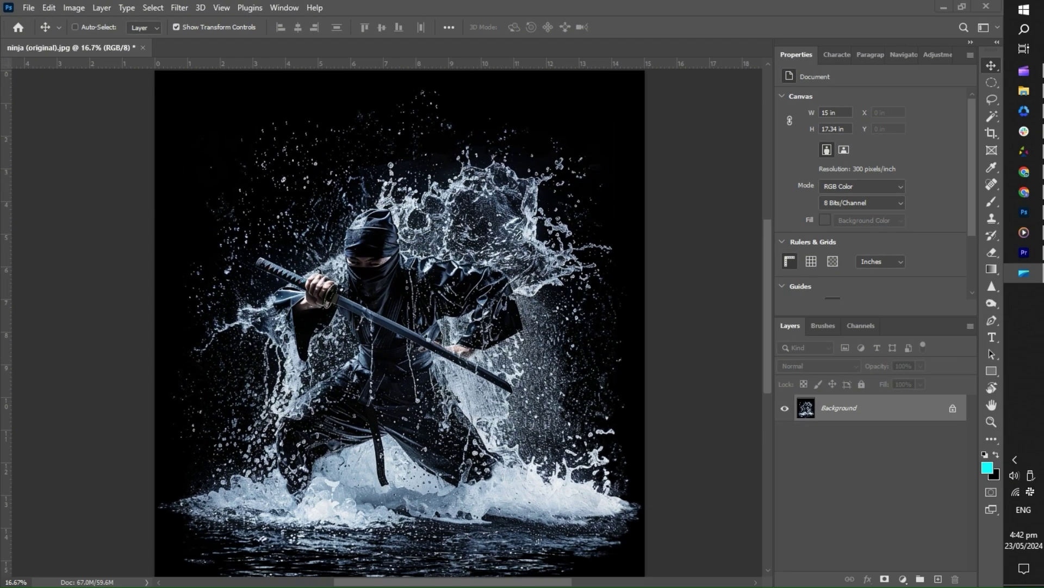
# Copy the entire image and paste it as a new layer
pyautogui.click(666, 288)
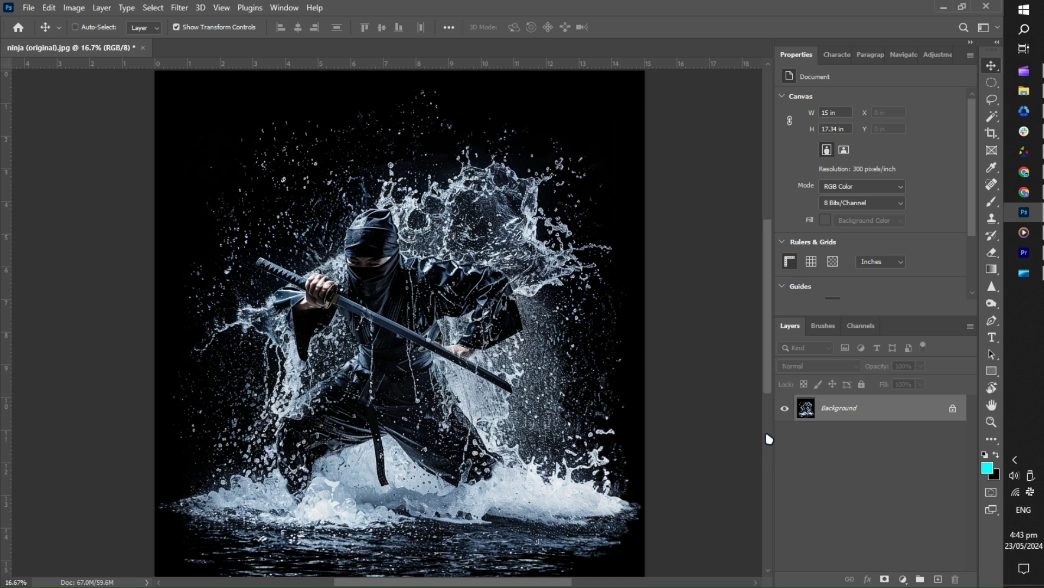
pyautogui.hotkey('ctrl', 'a')
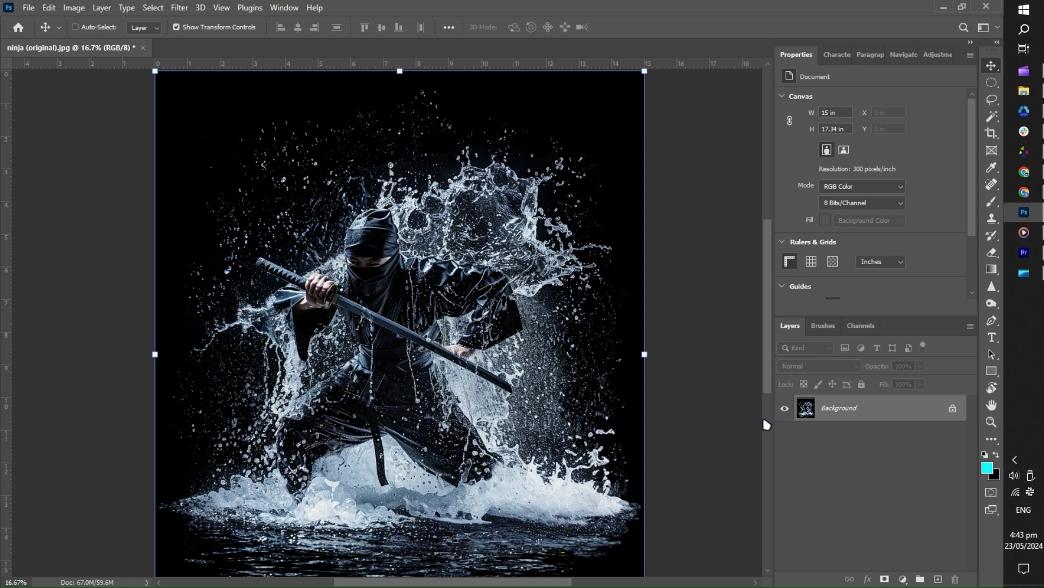
pyautogui.hotkey('ctrl', 'c')
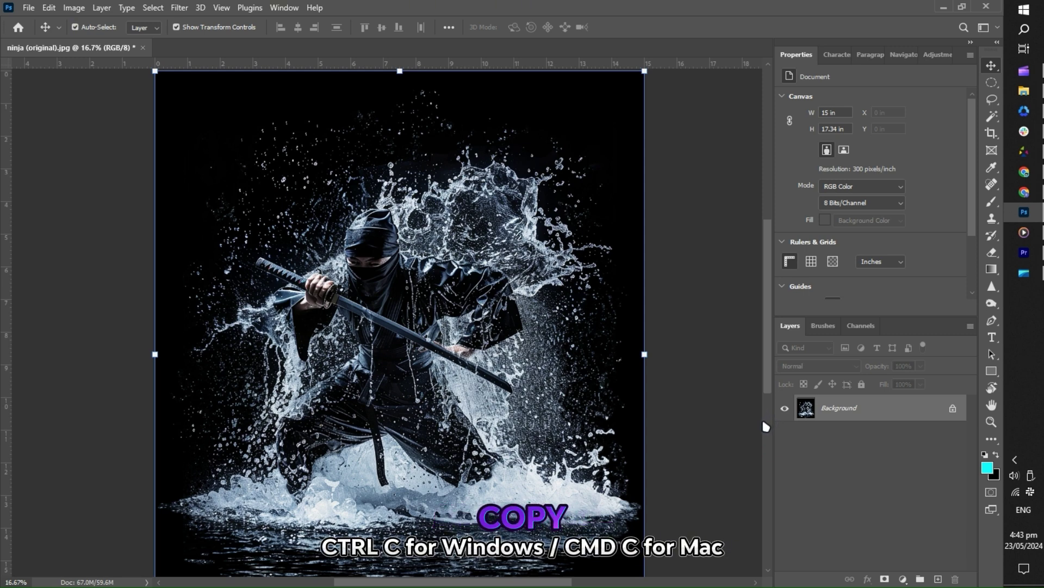
pyautogui.hotkey('ctrl', 'v')
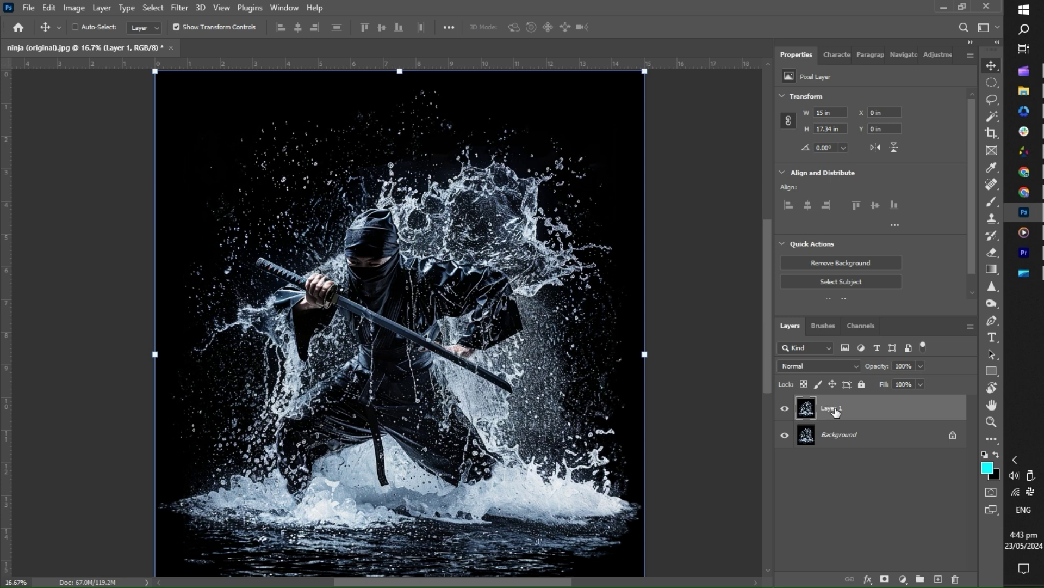
# Rename the new layer 'halftone' and convert it to a smart object
pyautogui.doubleClick(832, 408)
pyautogui.write('halftone')
pyautogui.press('Return')
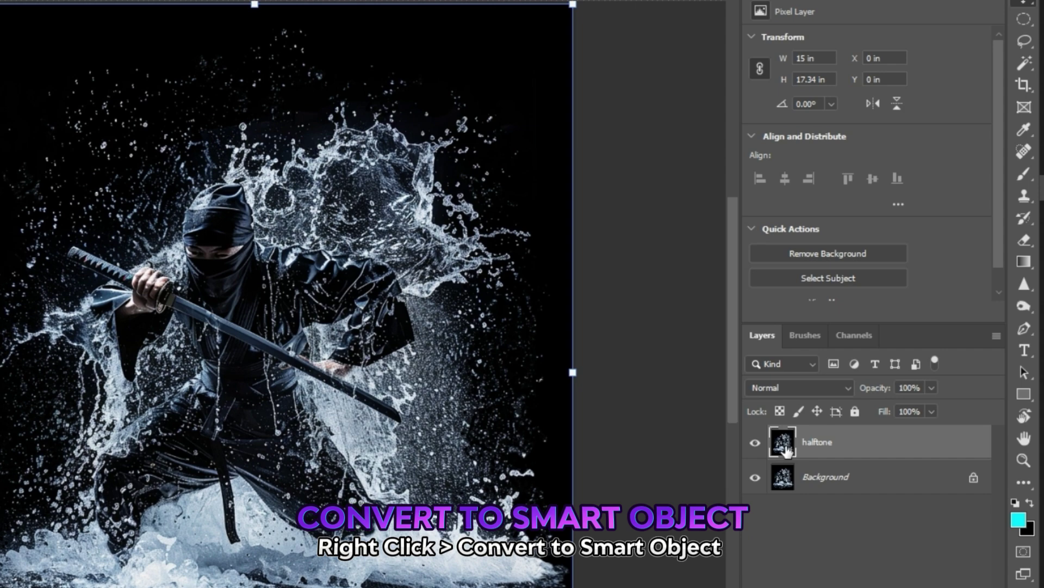
pyautogui.rightClick(813, 409)
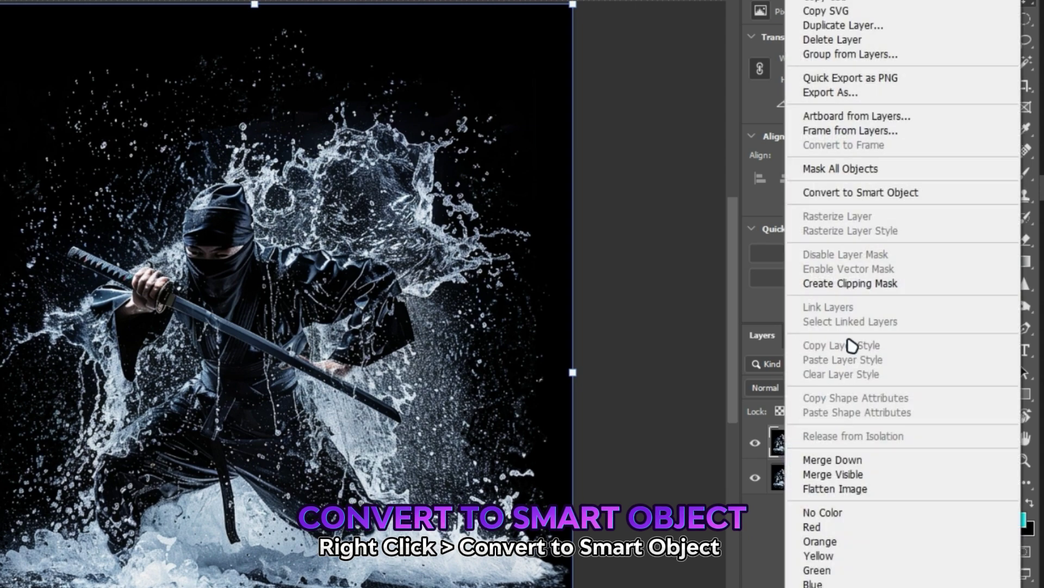
pyautogui.click(868, 194)
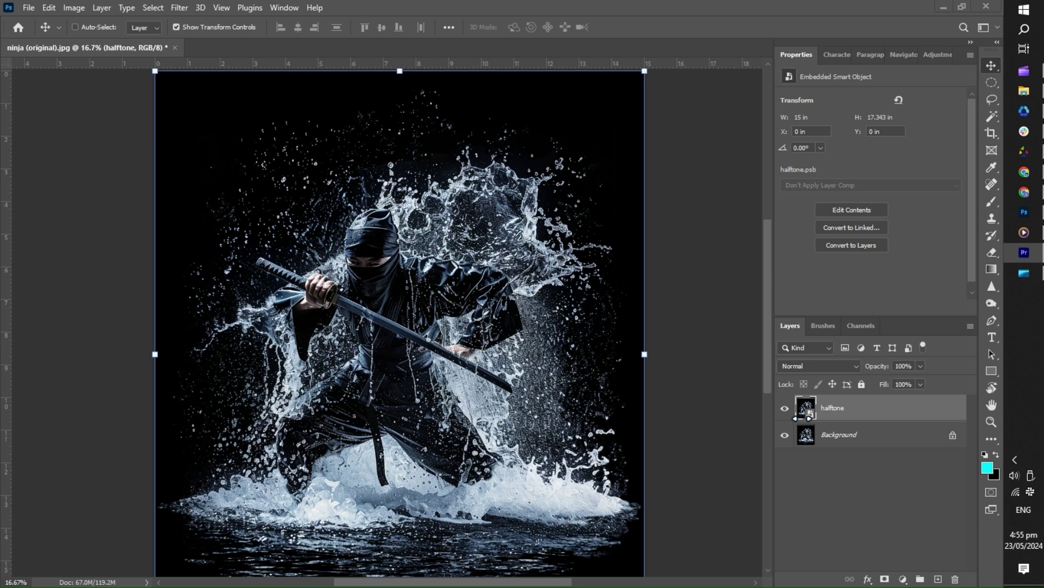
pyautogui.click(740, 447)
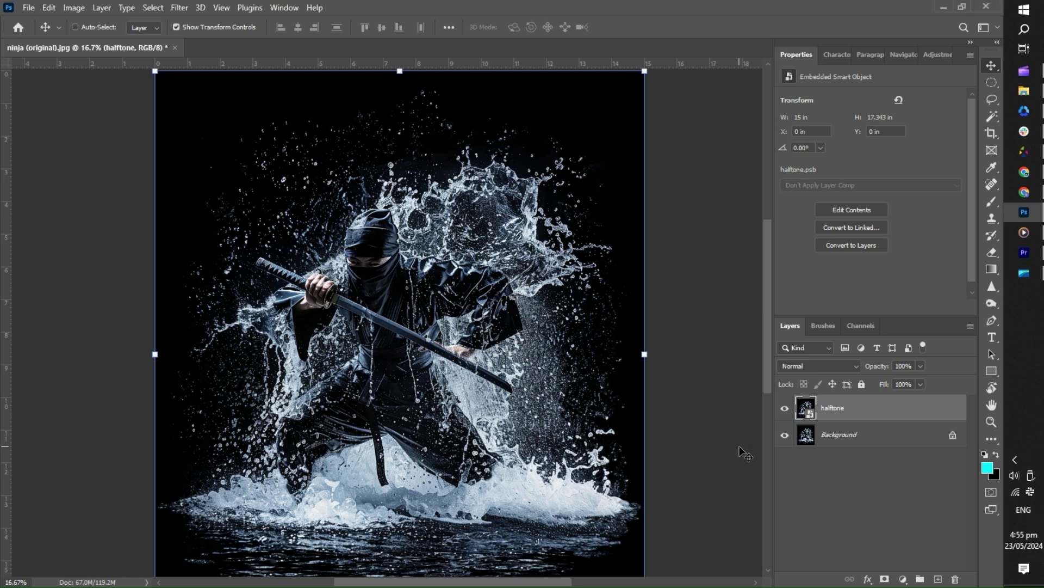
# Open the halftone smart object's contents as halftone.psb and switch it to Grayscale mode
pyautogui.doubleClick(810, 412)
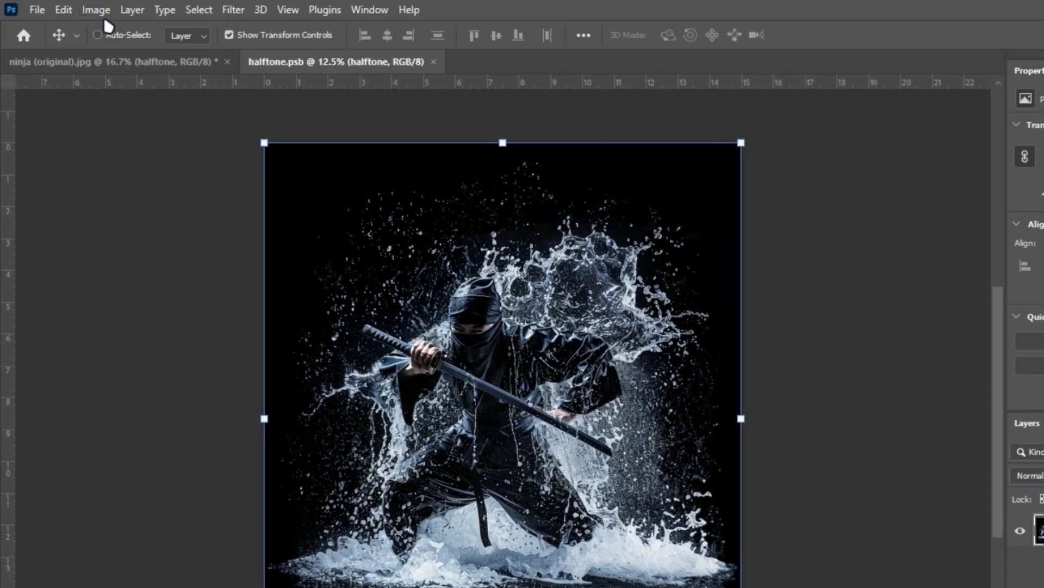
pyautogui.click(96, 10)
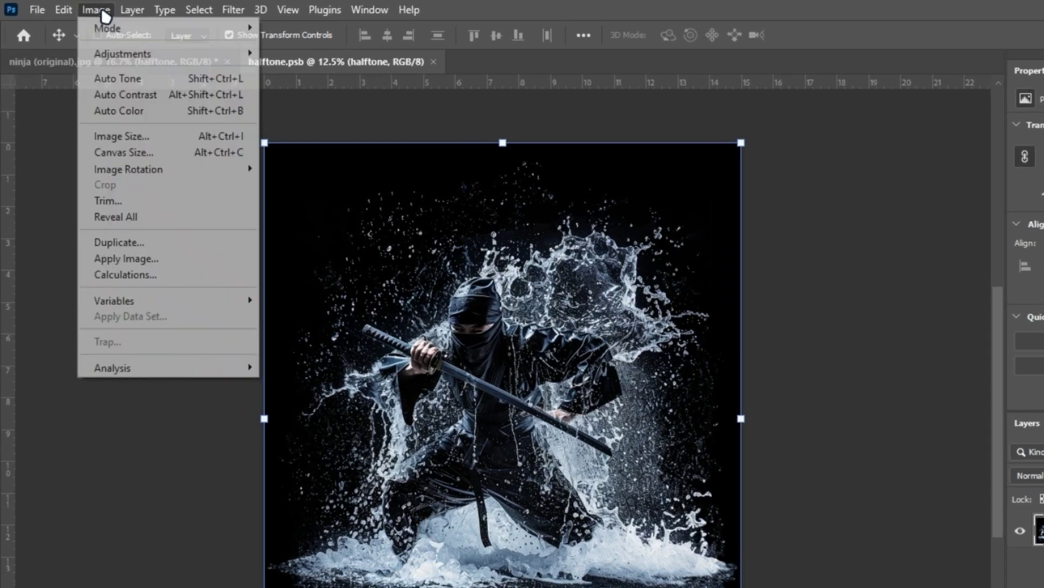
pyautogui.moveTo(145, 30)
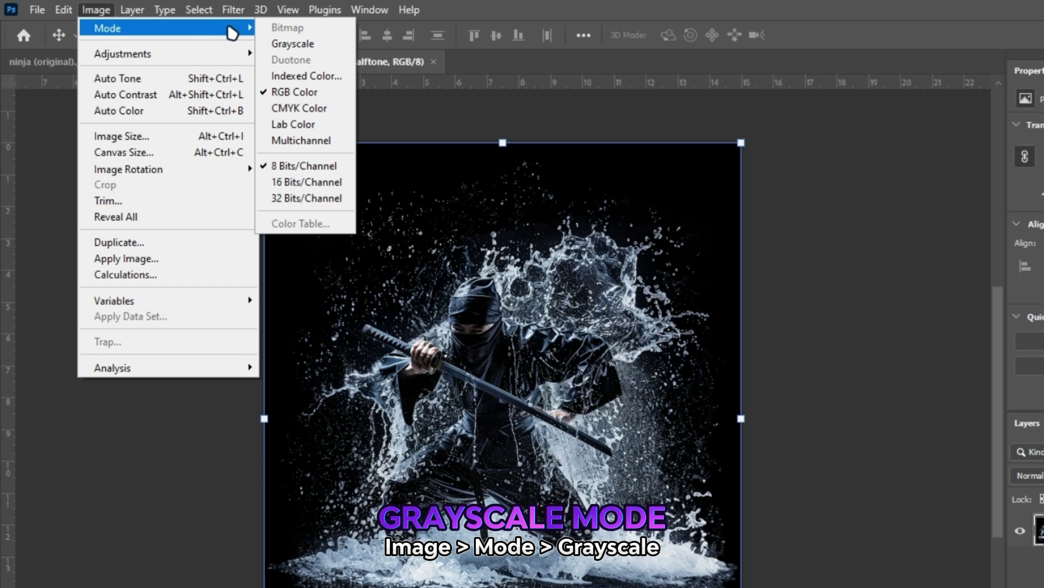
pyautogui.click(290, 43)
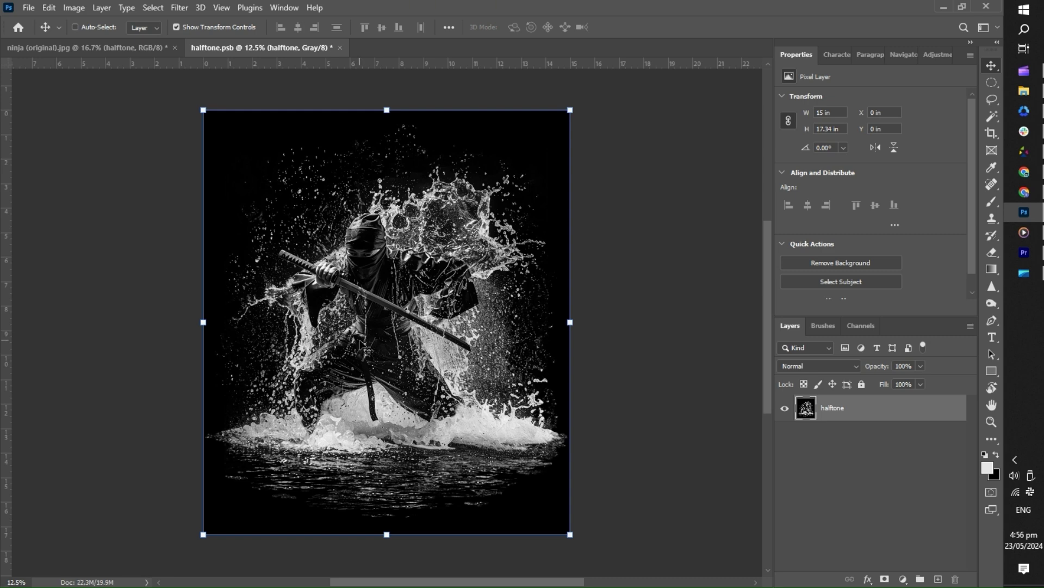
pyautogui.scroll(2, 364, 344)
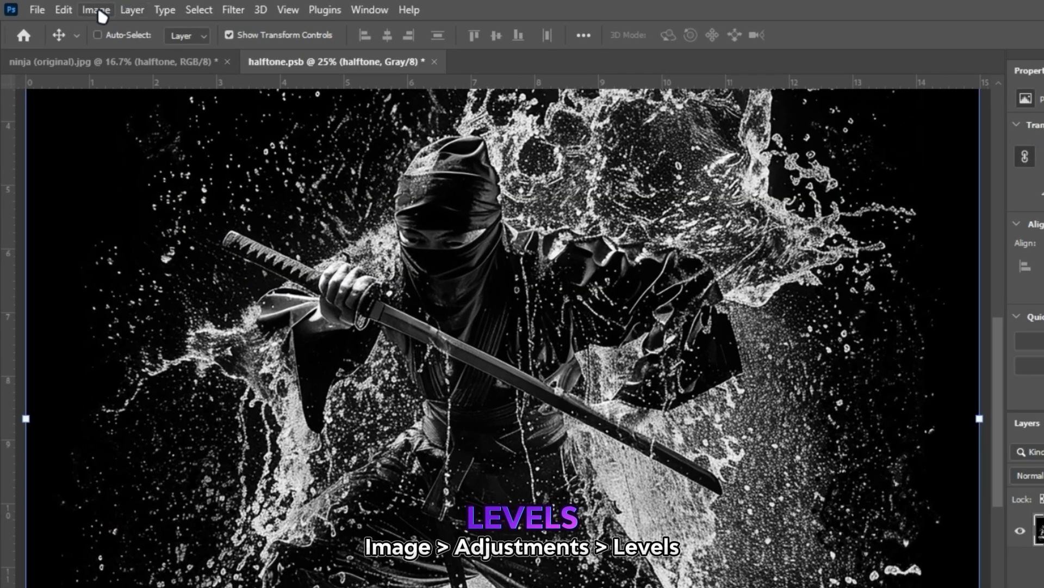
# Apply Levels with input values 12, 1.23 and 220 to the grayscale ninja
pyautogui.click(101, 13)
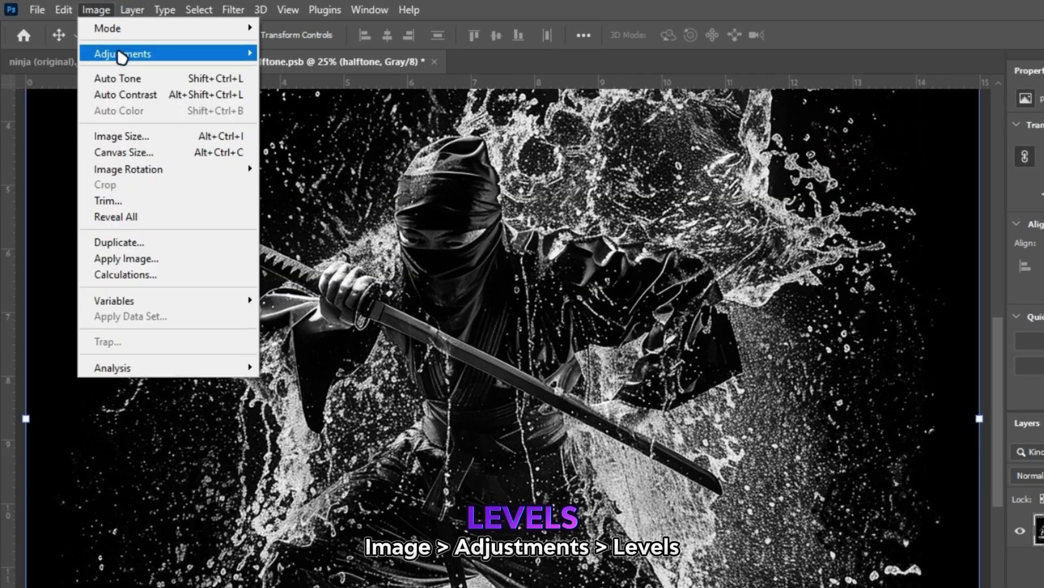
pyautogui.moveTo(189, 54)
pyautogui.click(289, 69)
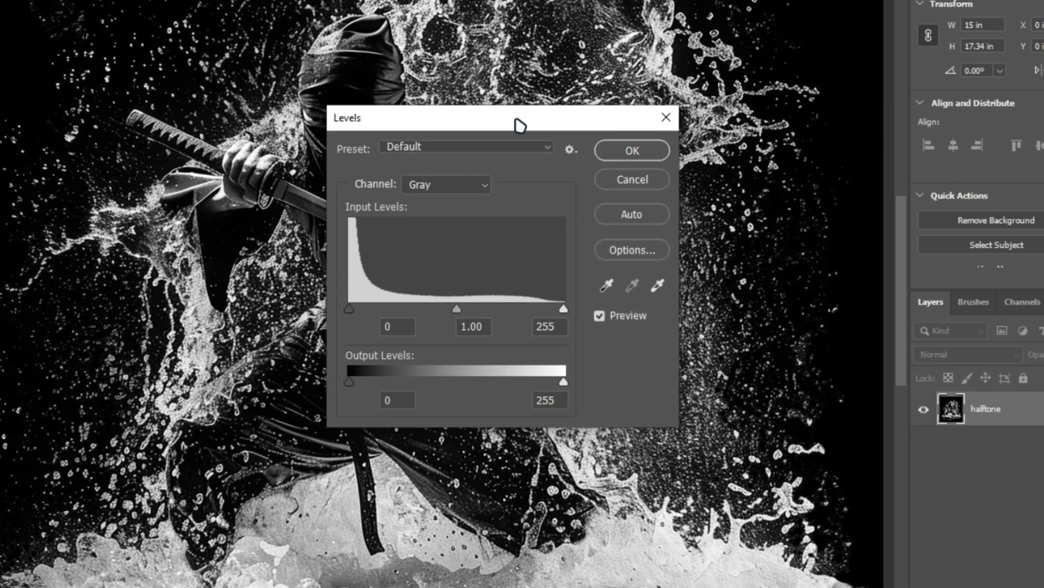
pyautogui.moveTo(515, 128); pyautogui.dragTo(866, 113)
pyautogui.hotkey('ctrl', '+')
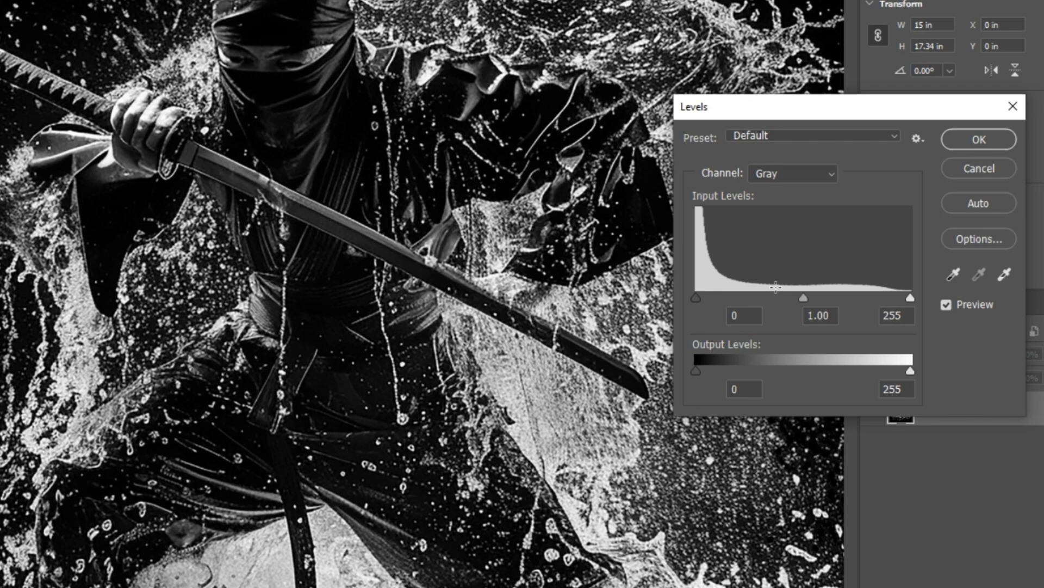
pyautogui.moveTo(804, 298); pyautogui.dragTo(778, 298)
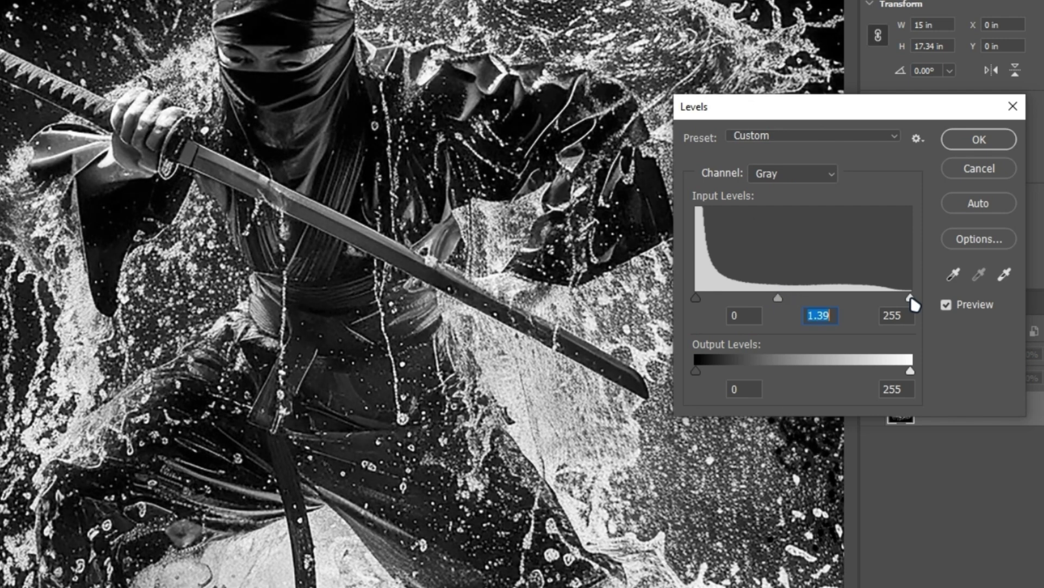
pyautogui.moveTo(912, 300); pyautogui.dragTo(881, 303)
pyautogui.moveTo(763, 301); pyautogui.dragTo(776, 304)
pyautogui.moveTo(698, 302)
pyautogui.mouseDown()
pyautogui.moveTo(717, 303)
pyautogui.moveTo(706, 302)
pyautogui.mouseUp()
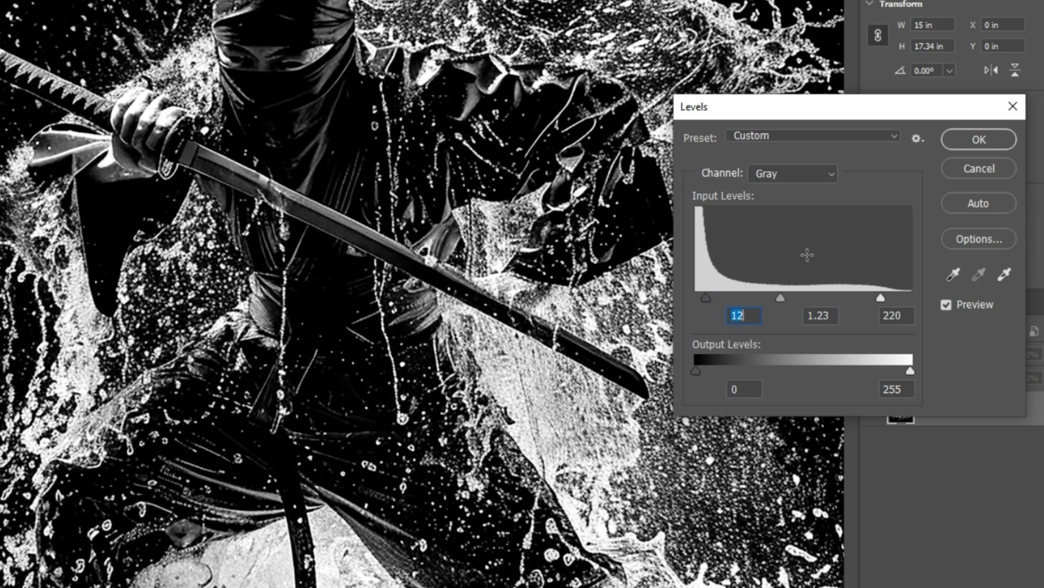
pyautogui.click(979, 139)
pyautogui.hotkey('ctrl', '0')
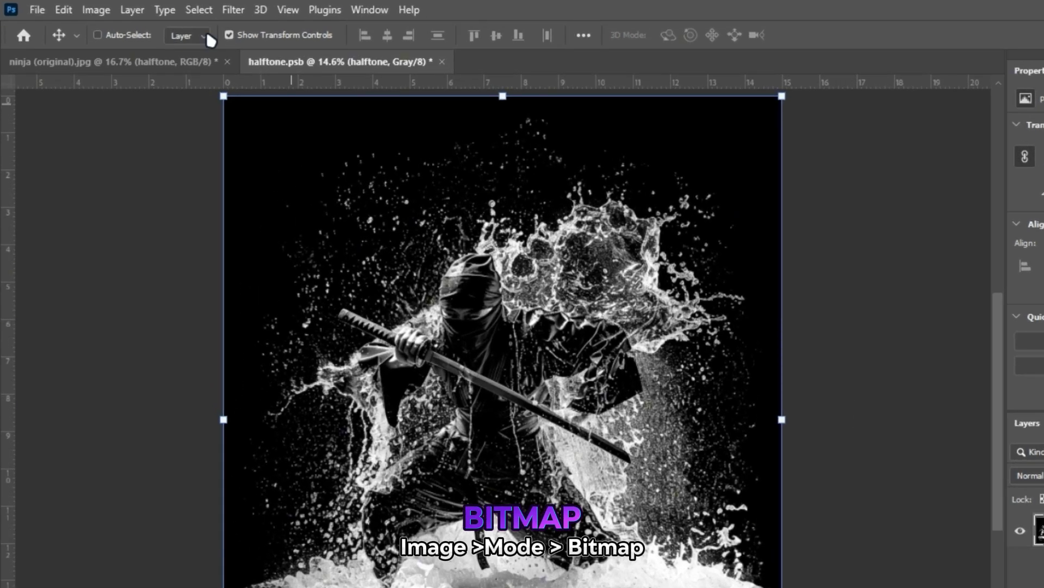
# Flatten and convert to Bitmap at 300 ppi with a round halftone screen, 40 lpi, 22°
pyautogui.click(96, 11)
pyautogui.moveTo(185, 26)
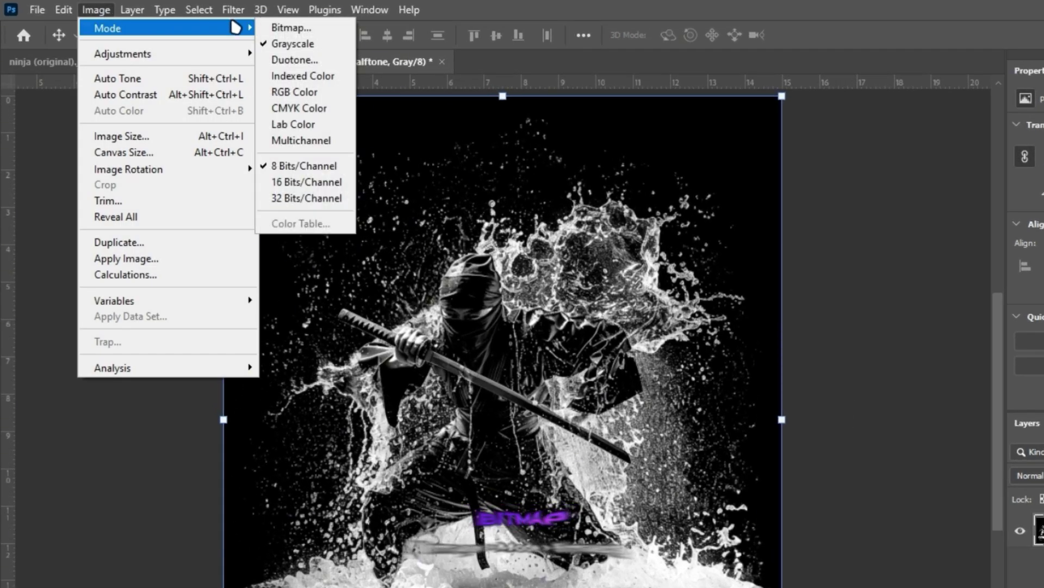
pyautogui.click(284, 28)
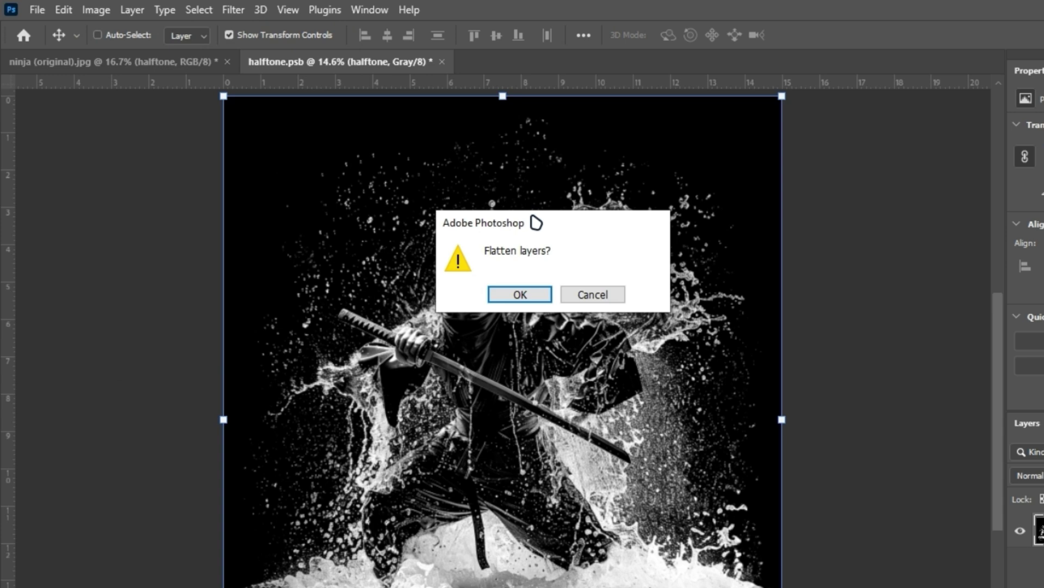
pyautogui.click(523, 296)
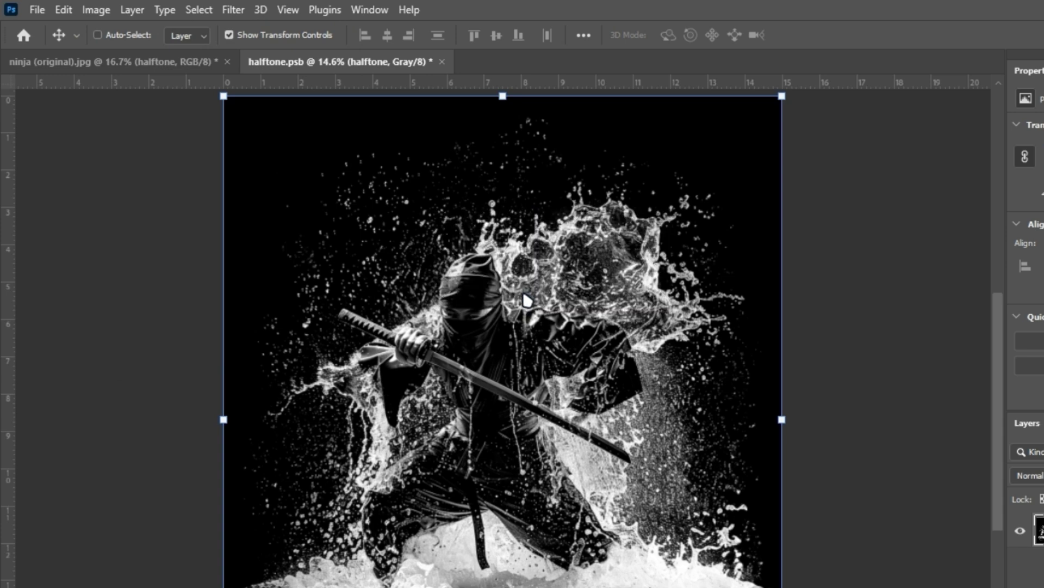
pyautogui.moveTo(514, 203); pyautogui.dragTo(640, 242)
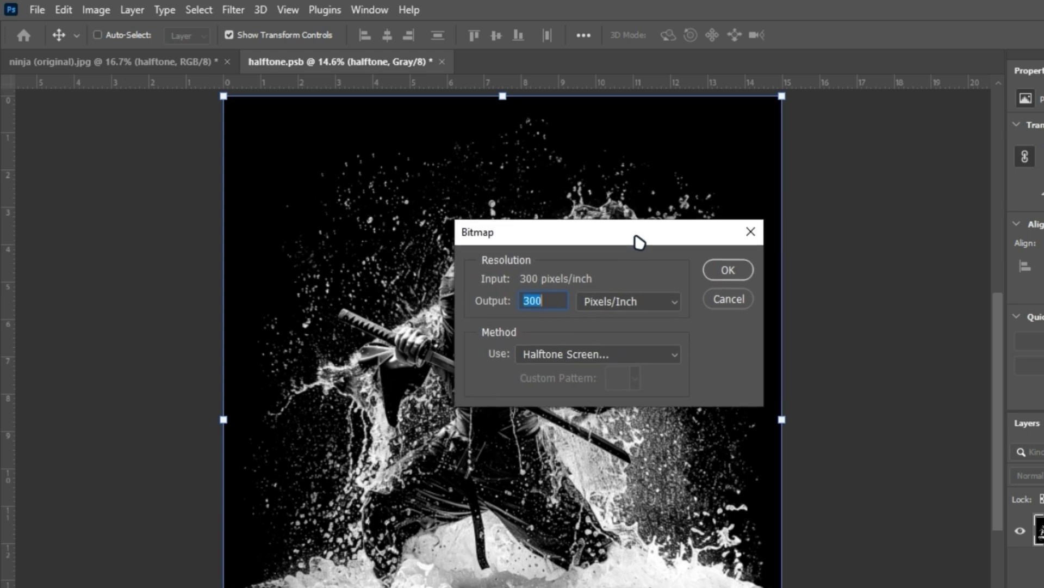
pyautogui.click(553, 303)
pyautogui.click(729, 272)
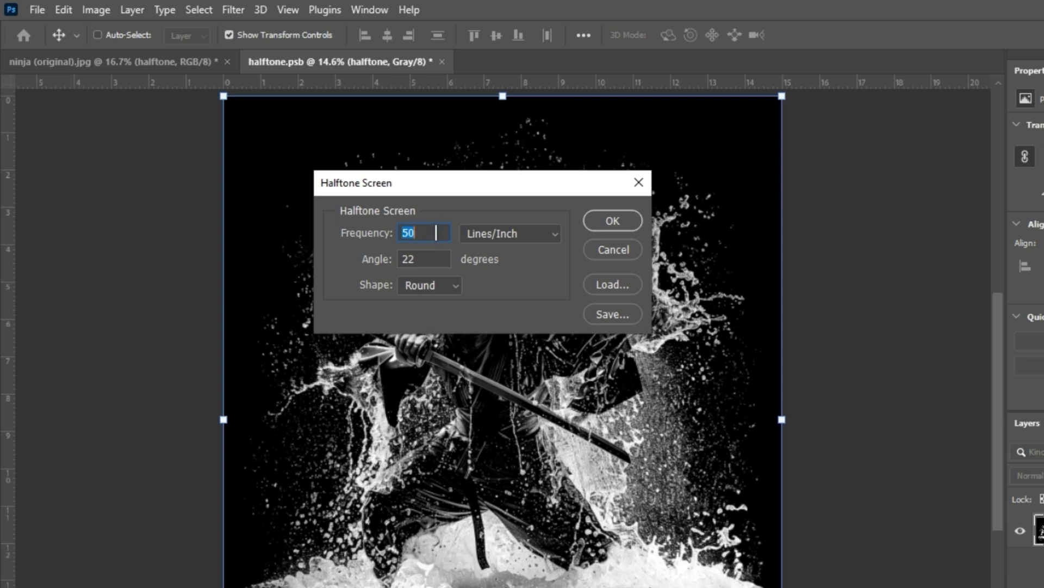
pyautogui.write('40')
pyautogui.hotkey('ctrl', 'a')
pyautogui.click(614, 222)
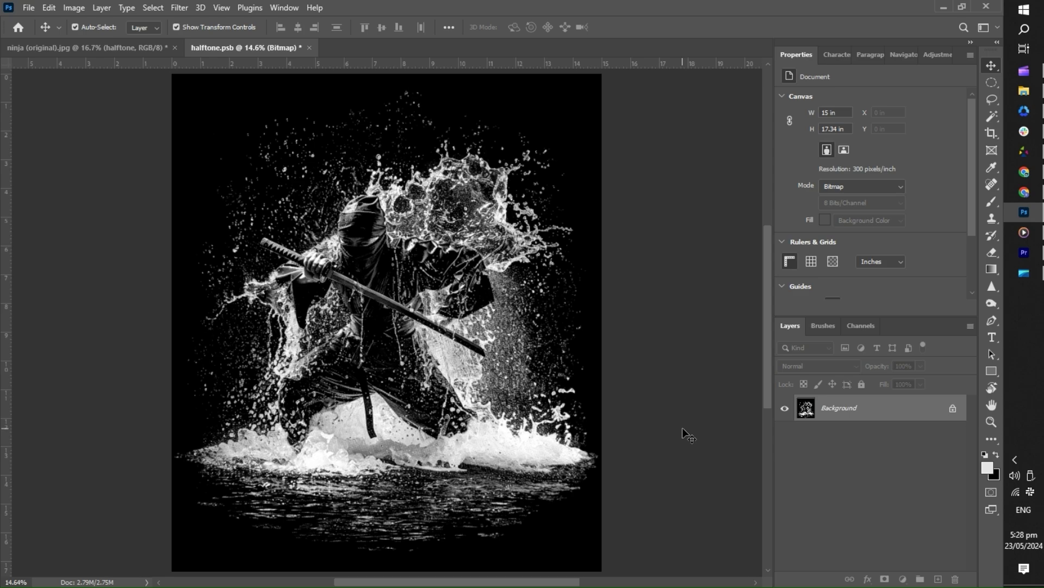
# Inspect the halftone dots on the ninja's body and sword, then save halftone.psb
pyautogui.hotkey('ctrl', '+')
pyautogui.hotkey('ctrl', '+')
pyautogui.hotkey('ctrl', '+')
pyautogui.hotkey('ctrl', '+')
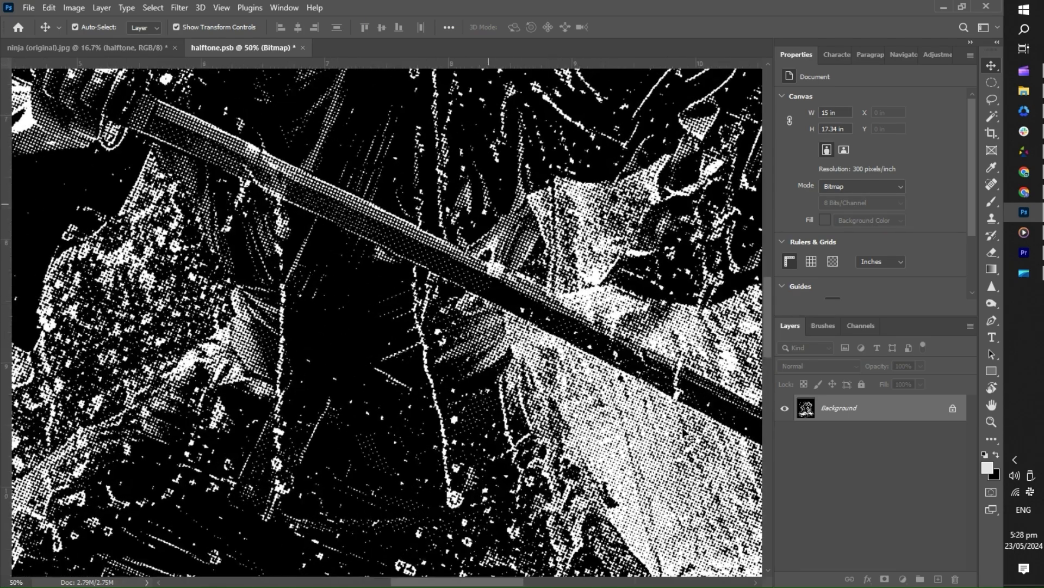
pyautogui.keyDown('ctrl'); pyautogui.click(632, 229); pyautogui.keyUp('ctrl')
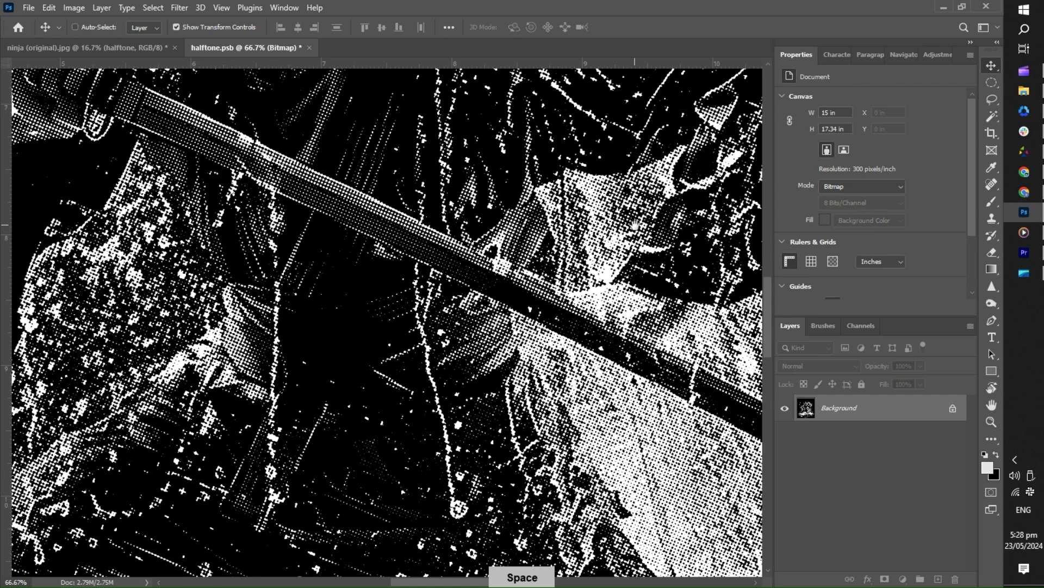
pyautogui.moveTo(627, 234); pyautogui.dragTo(342, 311)
pyautogui.press('h')
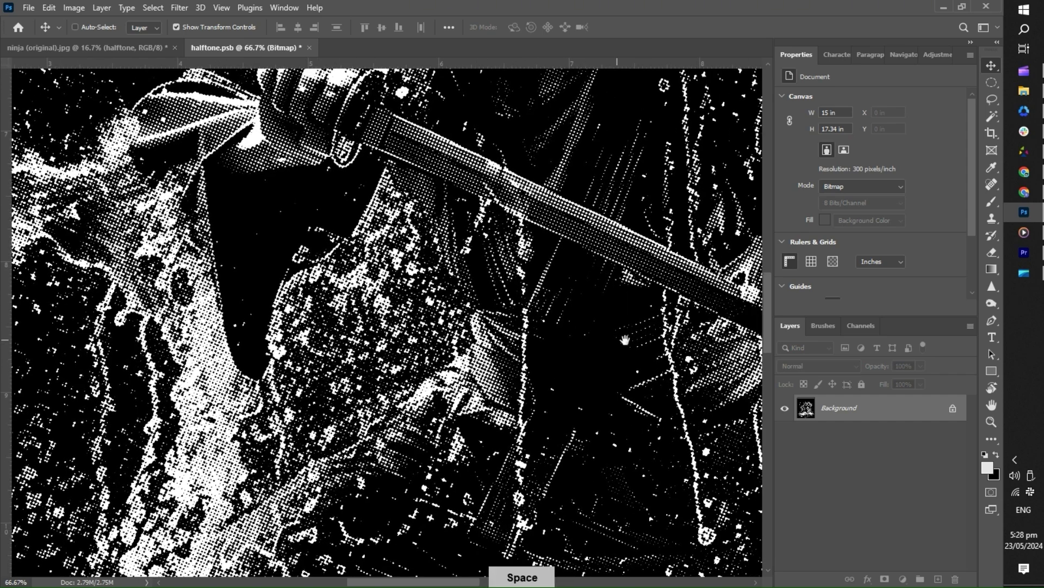
pyautogui.moveTo(543, 351); pyautogui.dragTo(408, 261)
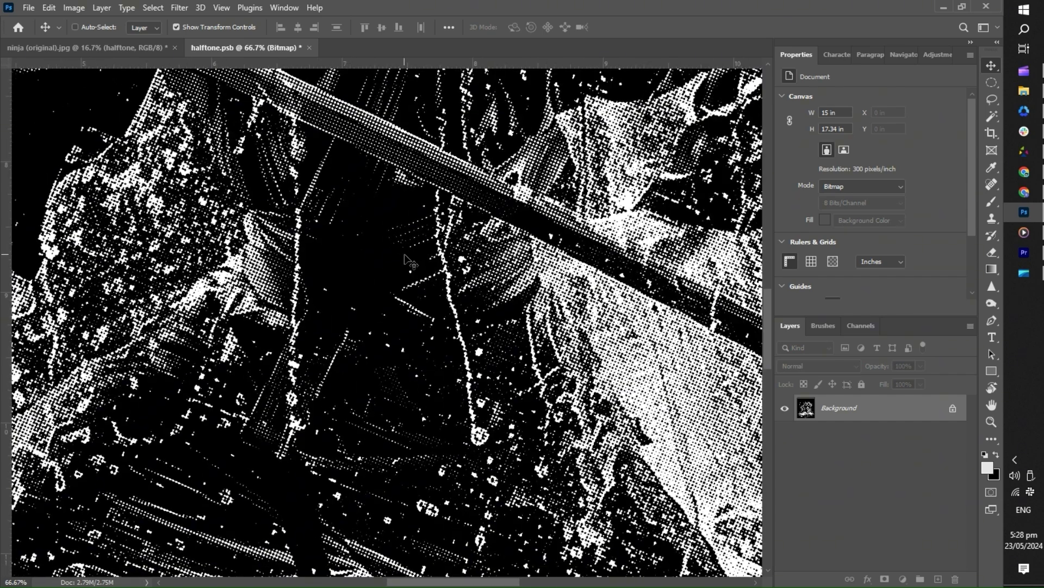
pyautogui.hotkey('ctrl', '0')
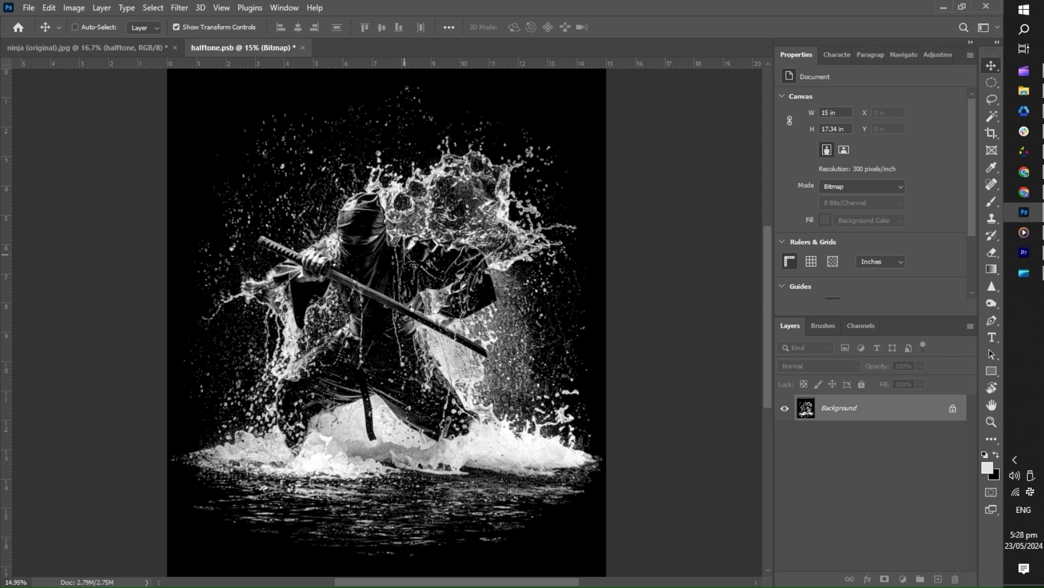
pyautogui.hotkey('ctrl', 's')
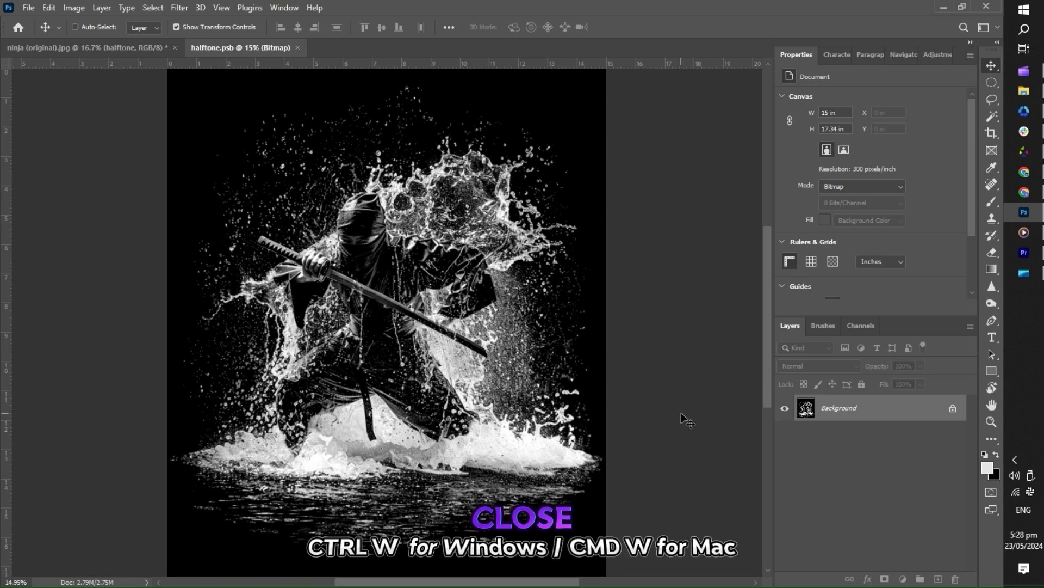
# Close halftone.psb and add a dark grey Solid Color fill layer
pyautogui.click(300, 48)
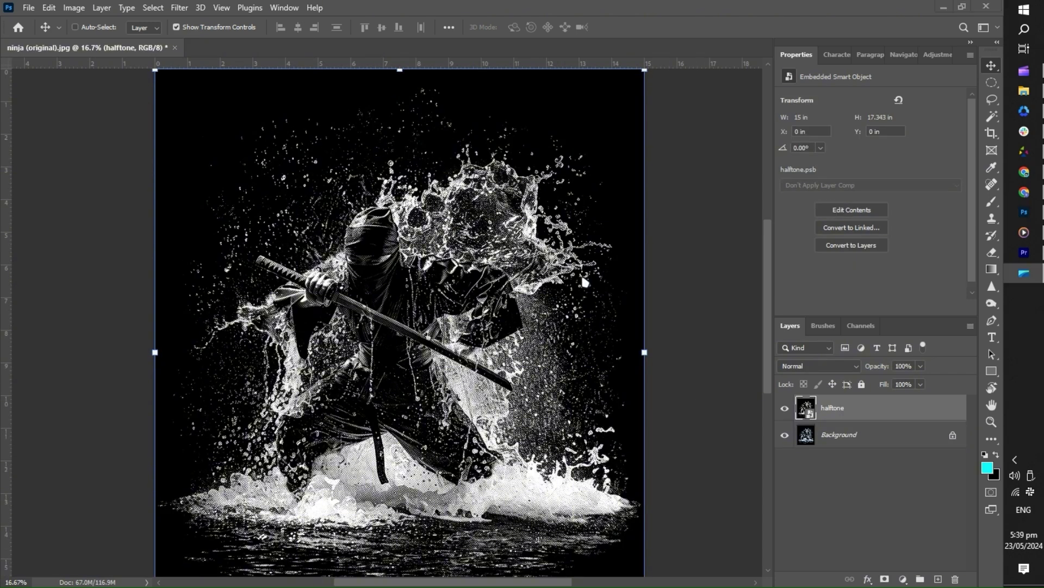
pyautogui.click(669, 288)
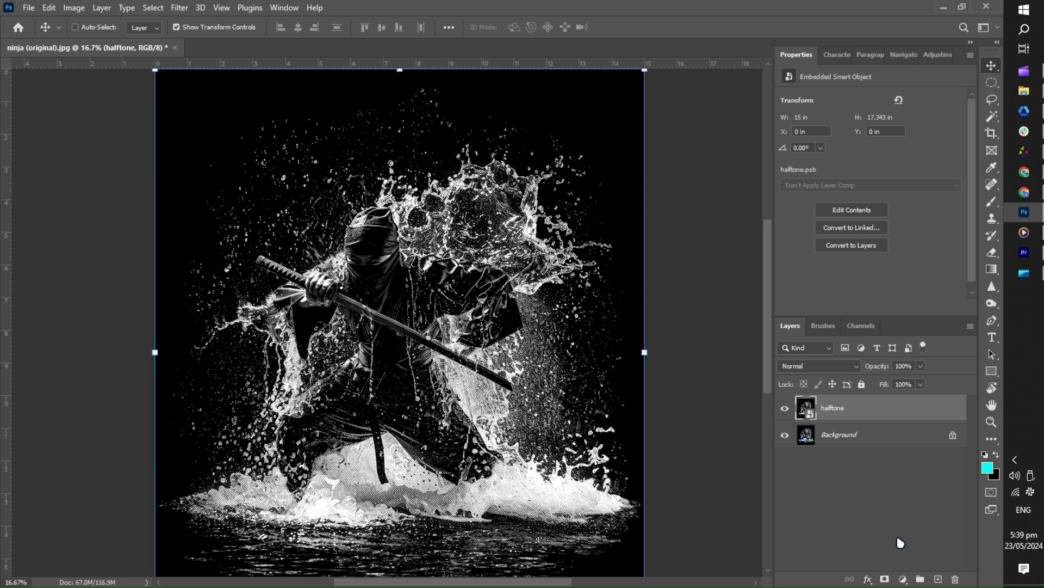
pyautogui.click(903, 578)
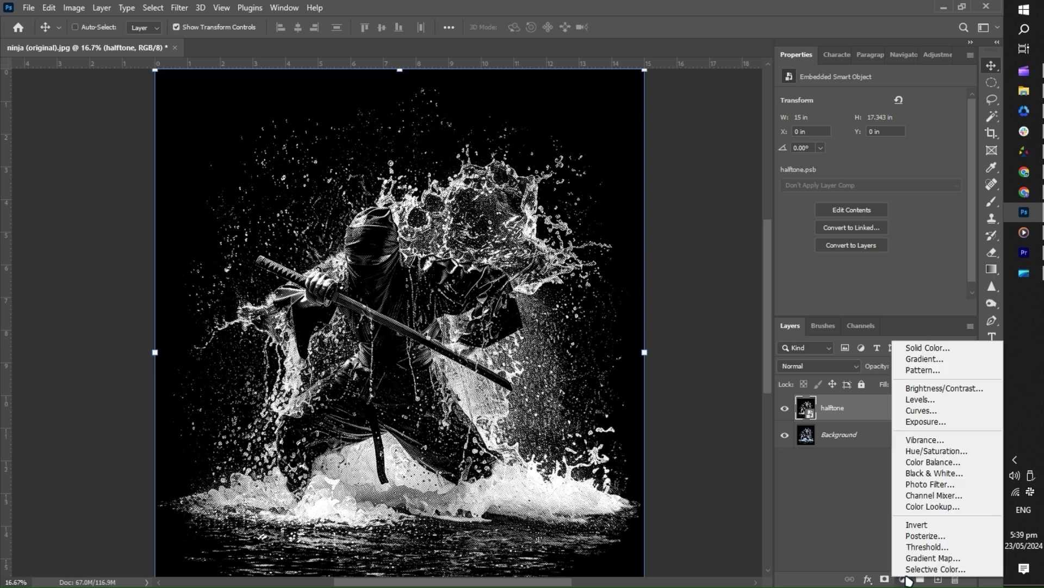
pyautogui.click(927, 347)
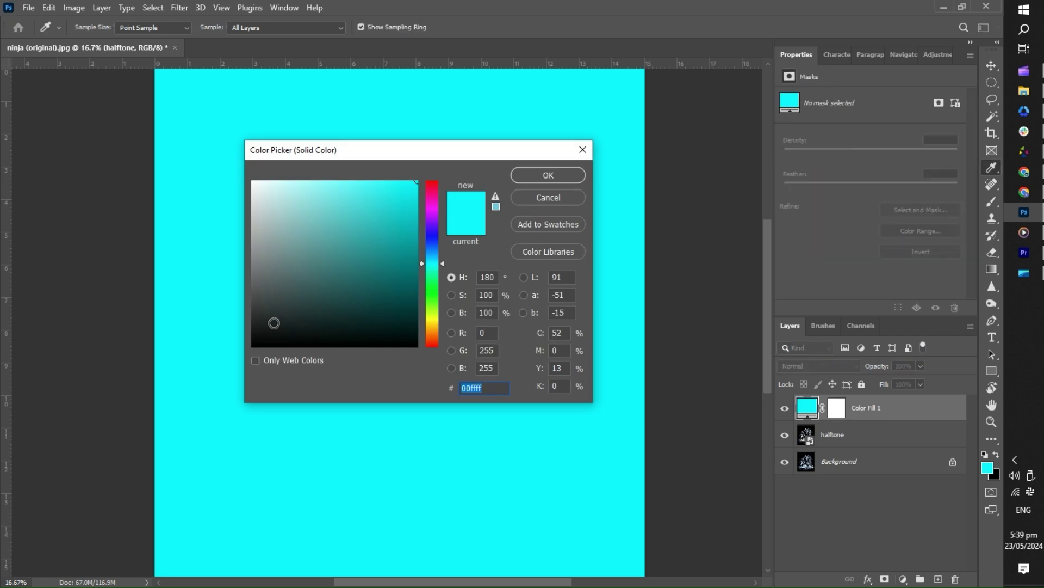
pyautogui.moveTo(271, 326); pyautogui.dragTo(252, 332)
pyautogui.click(551, 177)
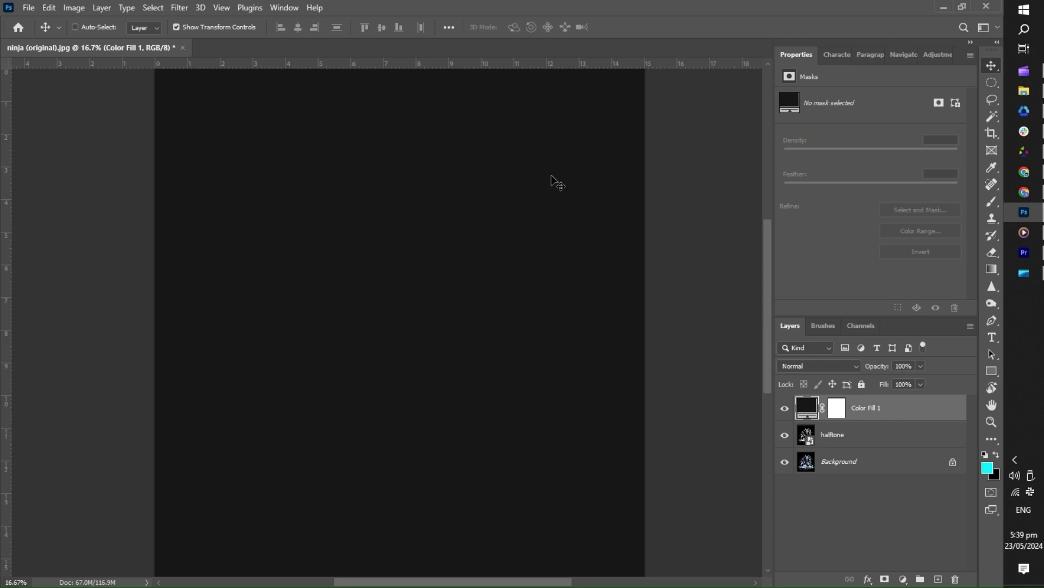
# Rename the fill layer 'background' and move it beneath the halftone layer
pyautogui.doubleClick(859, 407)
pyautogui.write('back')
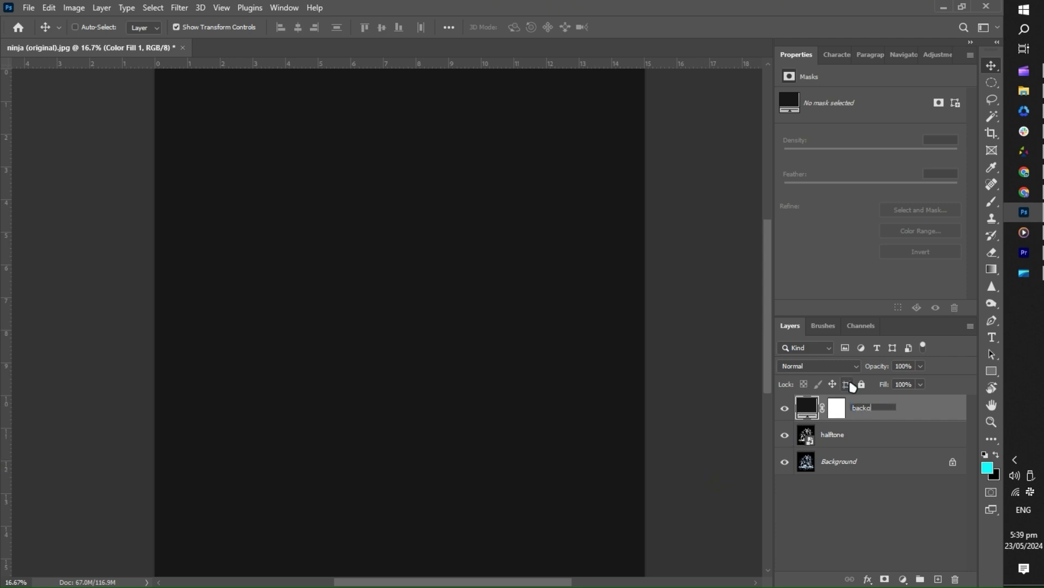
pyautogui.write('ground')
pyautogui.press('Return')
pyautogui.moveTo(884, 412); pyautogui.dragTo(887, 455)
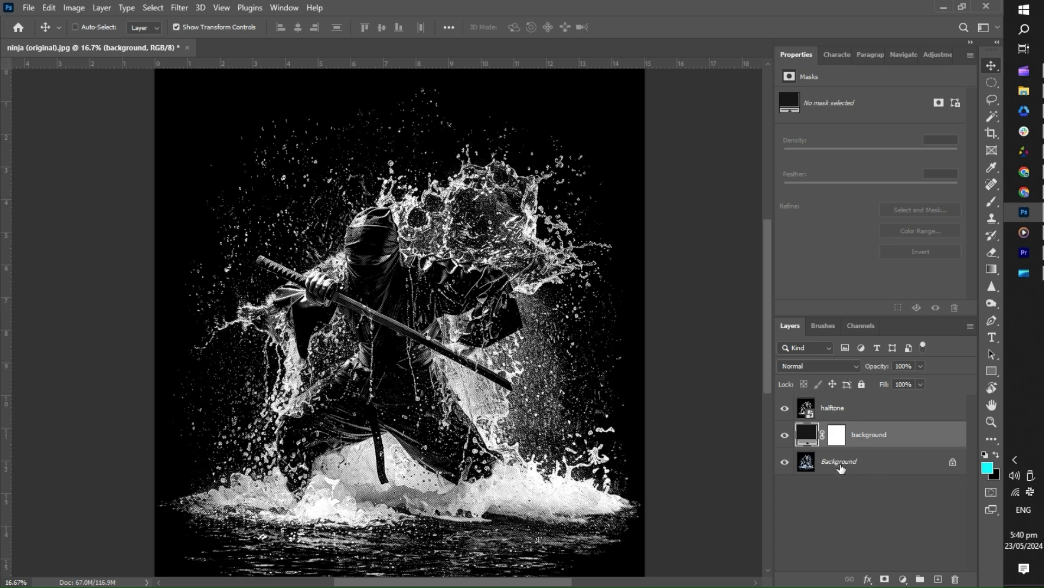
# Duplicate the Background photo layer above the background colour layer and rename it 'original image'
pyautogui.click(840, 467)
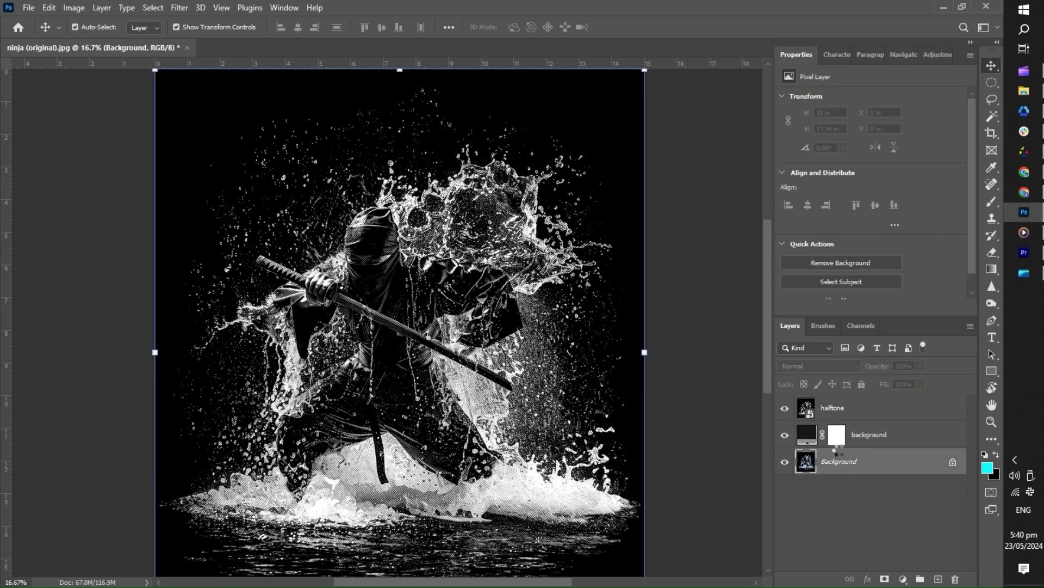
pyautogui.hotkey('ctrl', 'j')
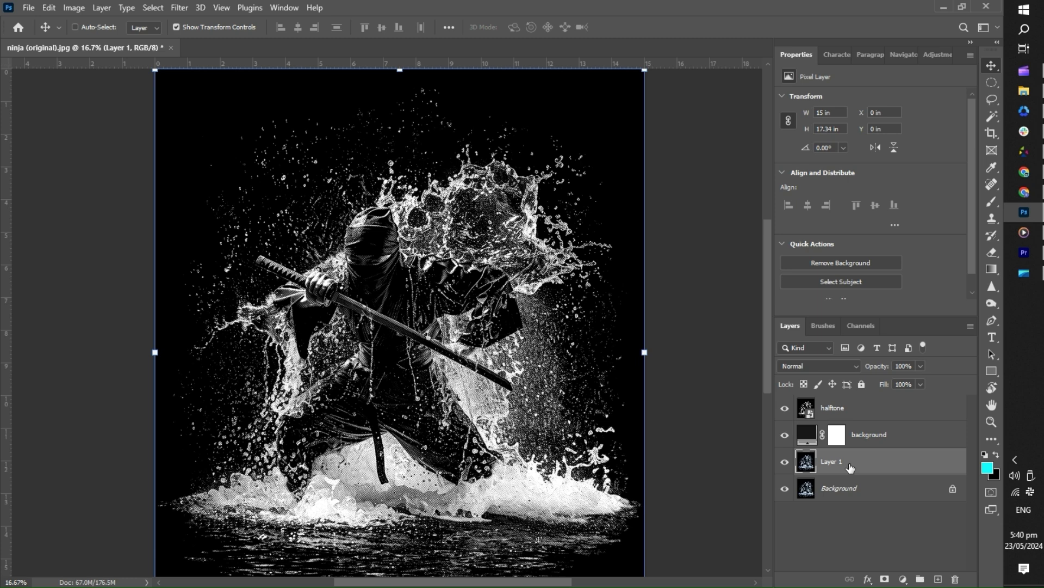
pyautogui.moveTo(850, 467); pyautogui.dragTo(838, 441)
pyautogui.doubleClick(838, 442)
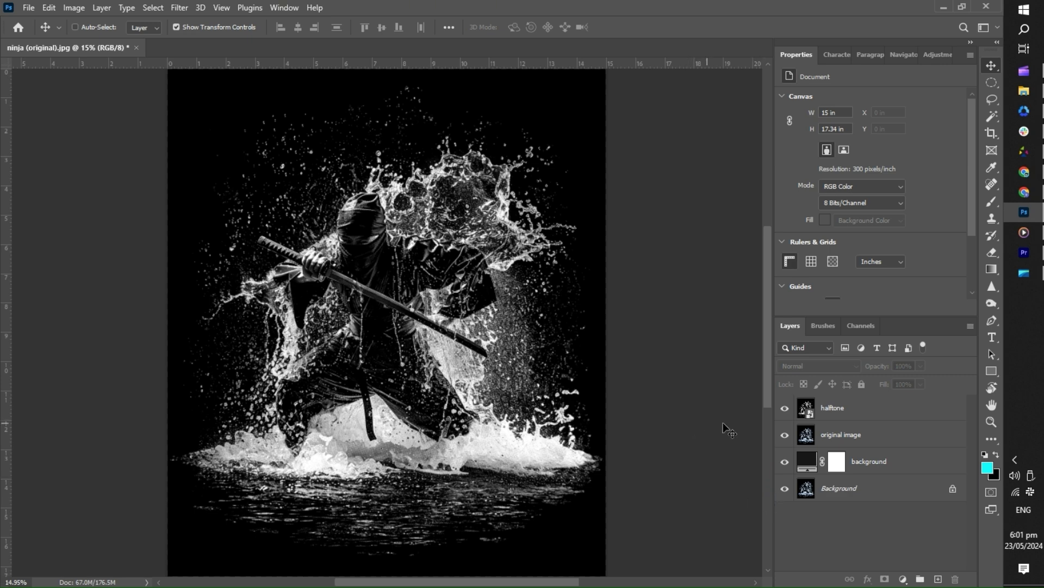
# Magic Wand-select a white dot on the halftone layer and extend it with Select > Similar
pyautogui.click(870, 412)
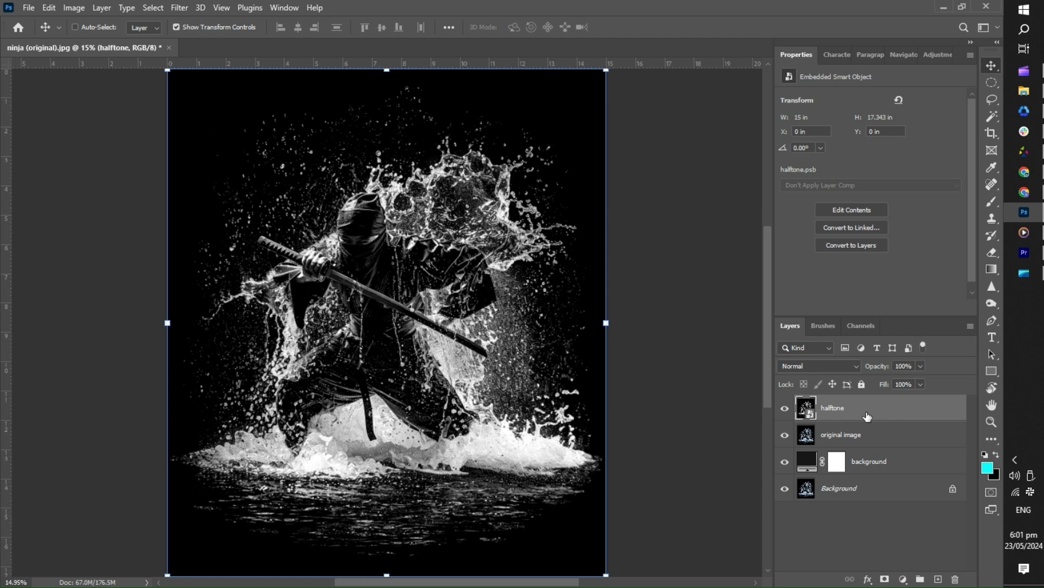
pyautogui.click(993, 116)
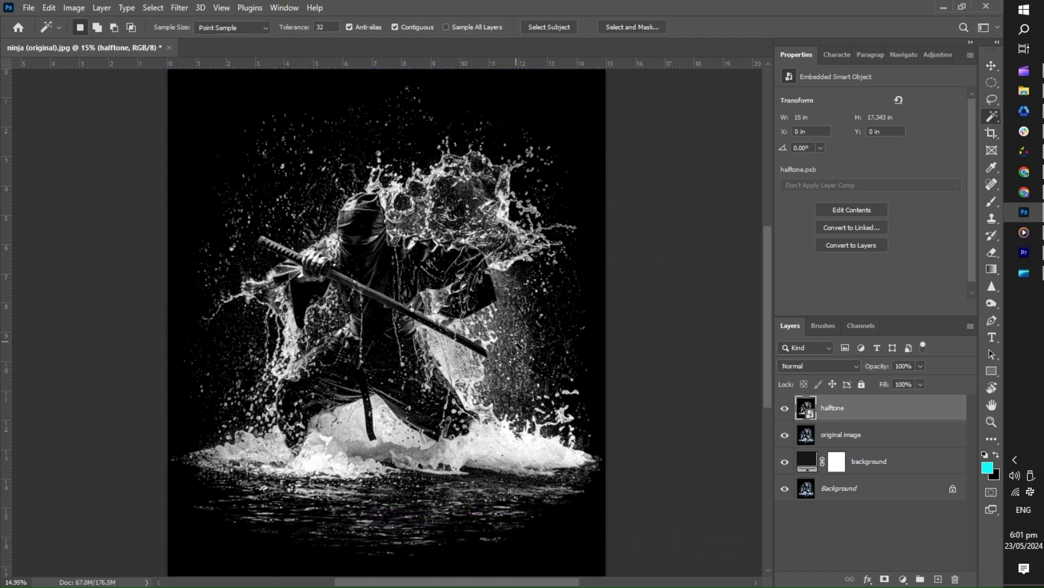
pyautogui.hotkey('ctrl', '+')
pyautogui.hotkey('ctrl', '+')
pyautogui.hotkey('ctrl', '+')
pyautogui.hotkey('ctrl', '+')
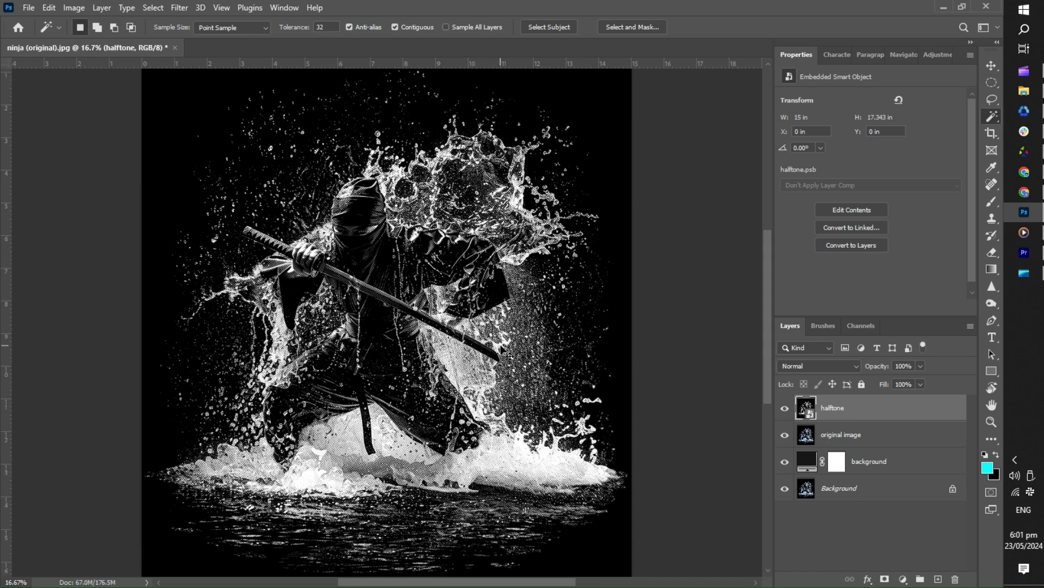
pyautogui.hotkey('ctrl', '+')
pyautogui.hotkey('ctrl', '+')
pyautogui.hotkey('ctrl', '+')
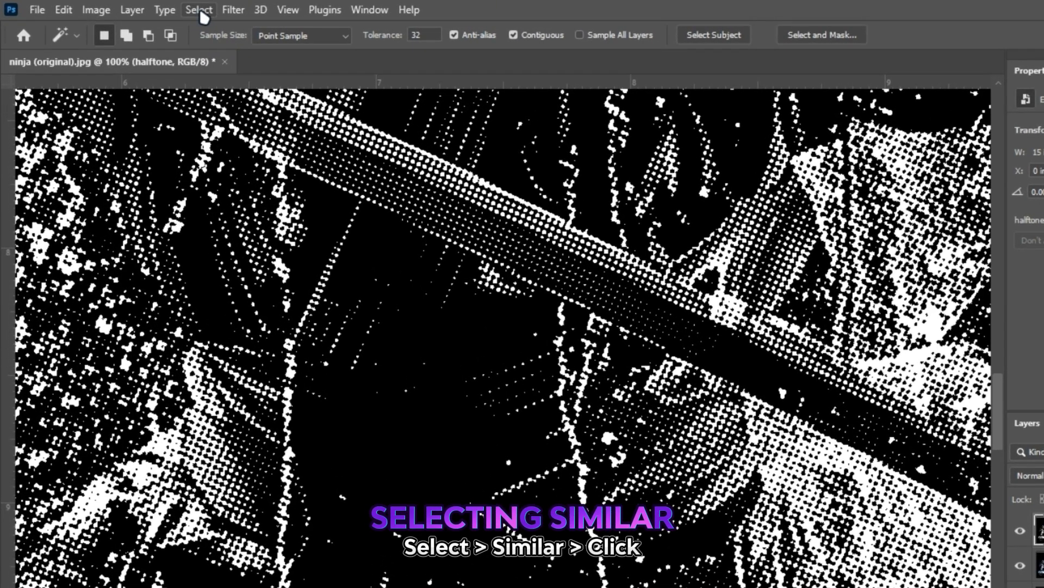
pyautogui.click(201, 13)
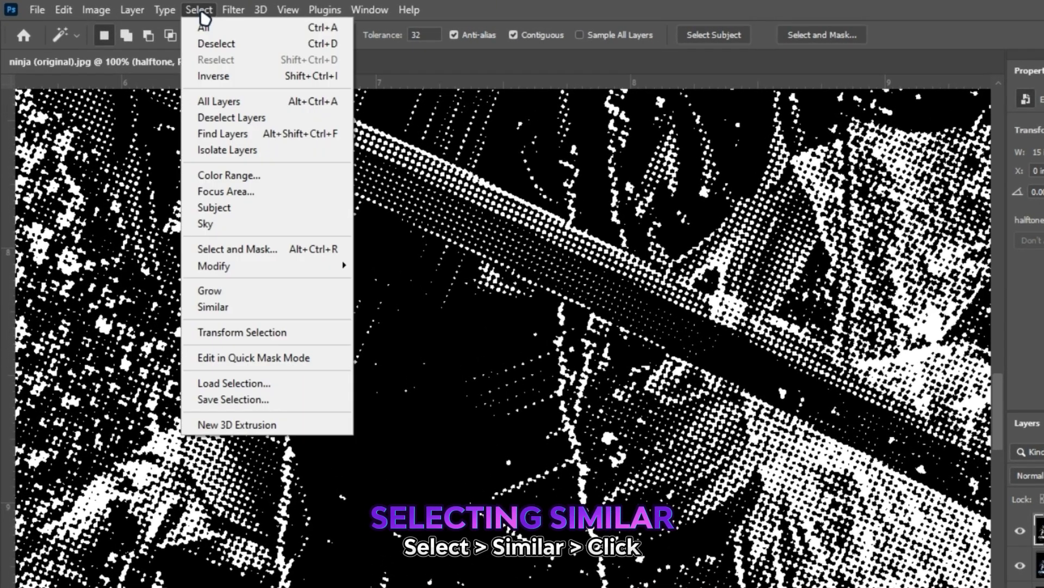
pyautogui.click(233, 306)
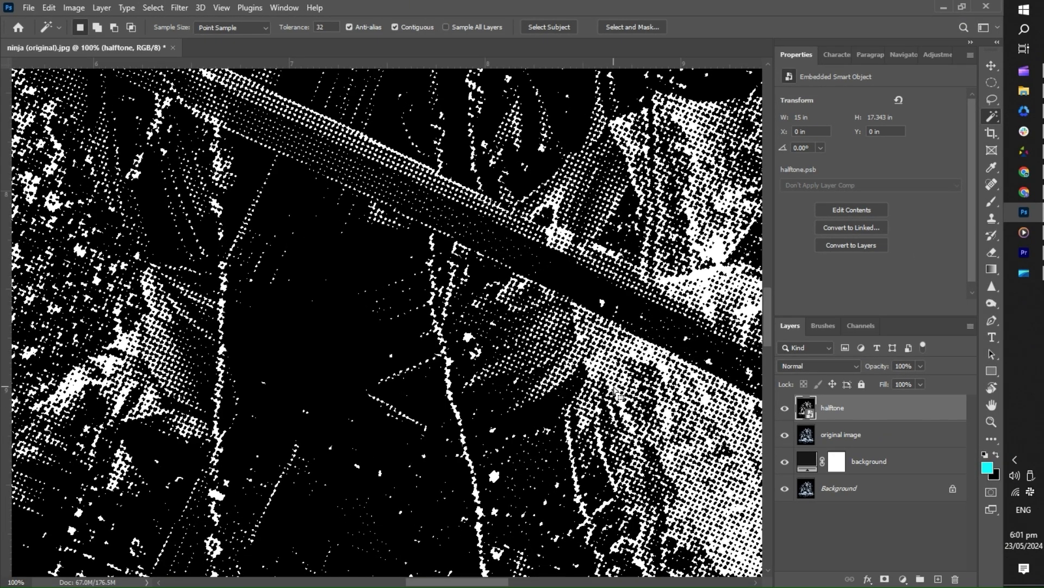
pyautogui.hotkey('ctrl', '0')
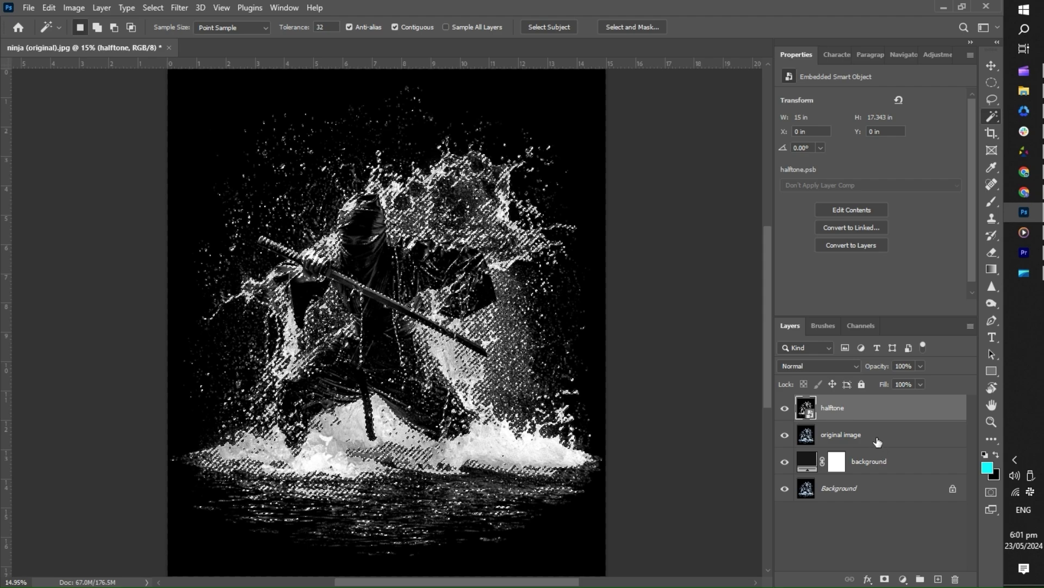
# Add a layer mask from the halftone dot selection to the original image layer
pyautogui.click(877, 441)
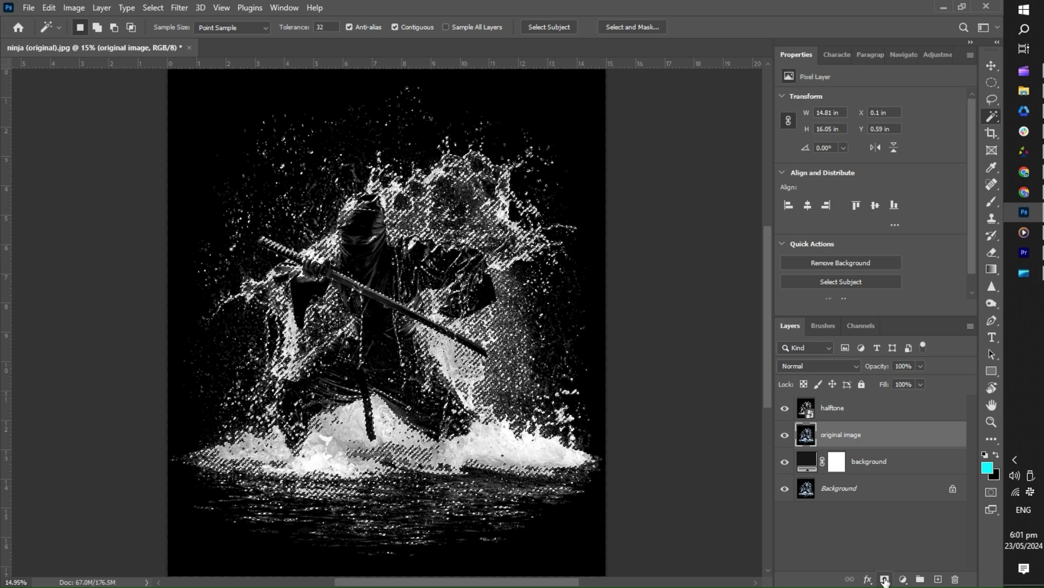
pyautogui.click(885, 580)
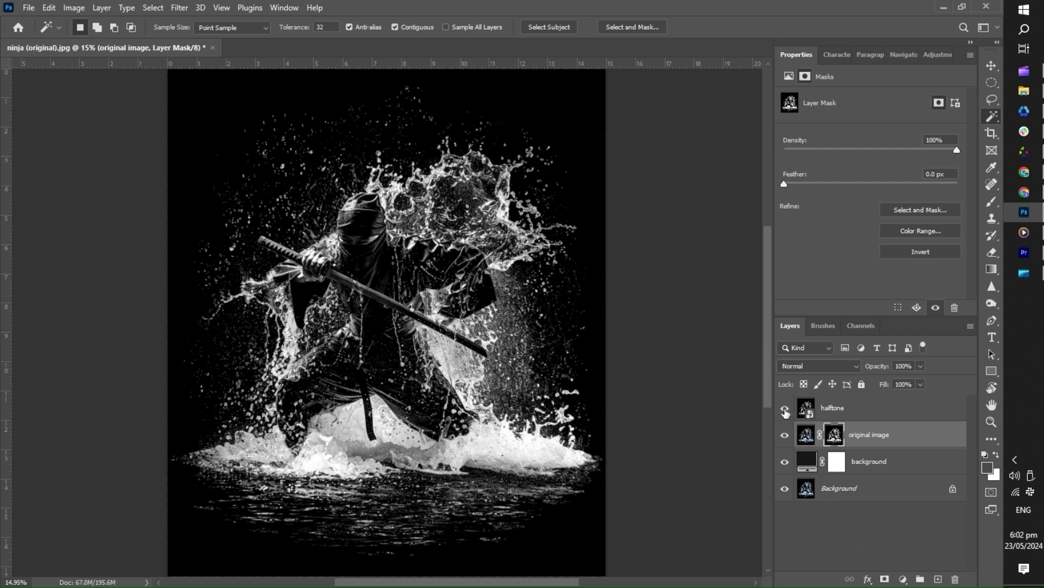
# Hide the halftone layer and zoom in to inspect the masked dots around the sword
pyautogui.click(785, 409)
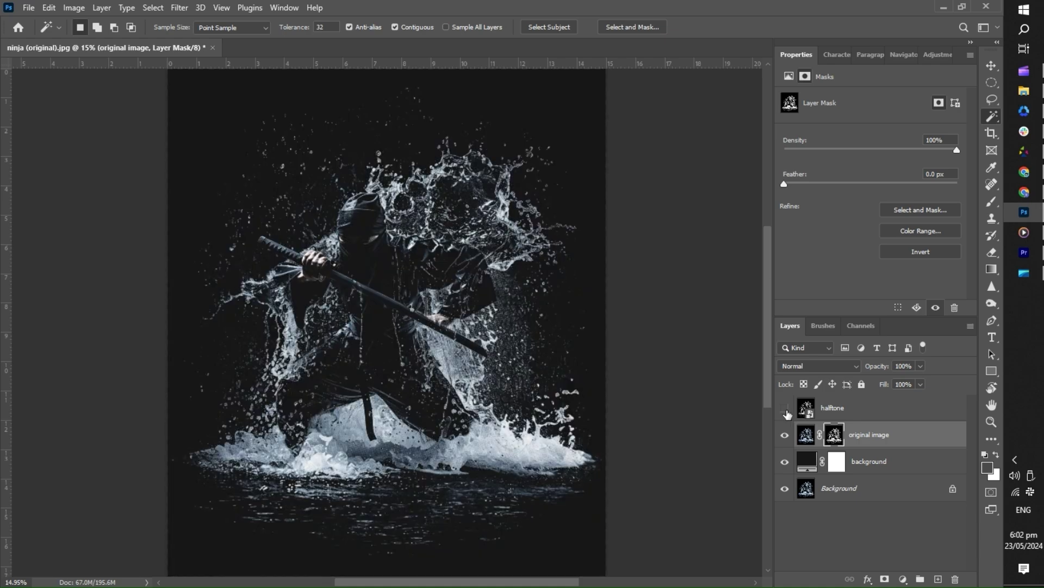
pyautogui.press('z')
pyautogui.moveTo(357, 281); pyautogui.dragTo(376, 256)
pyautogui.click(375, 255)
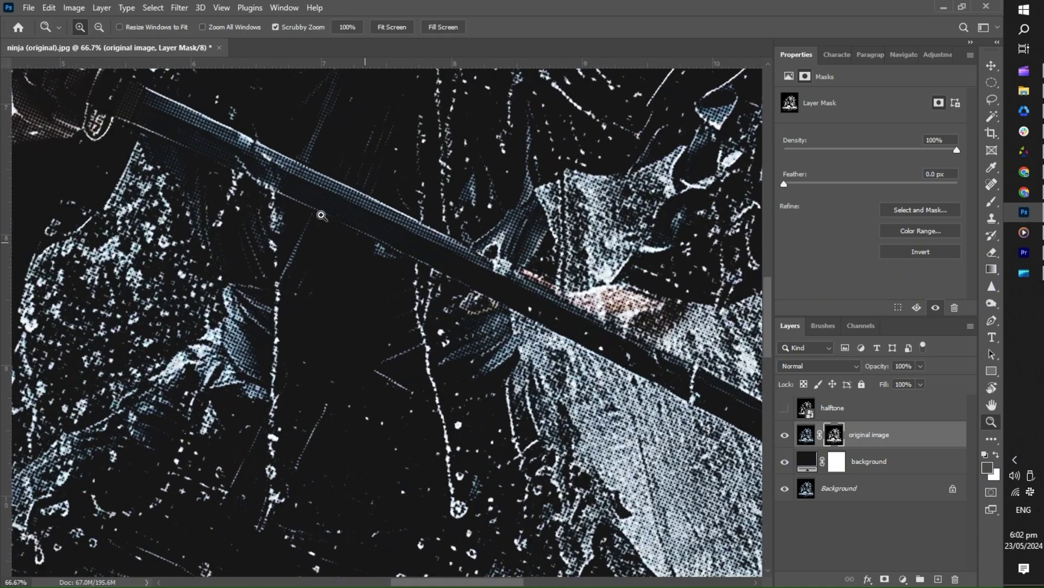
pyautogui.press('space')
pyautogui.moveTo(237, 163); pyautogui.dragTo(524, 261)
pyautogui.click(463, 310)
pyautogui.press('space')
pyautogui.press('space')
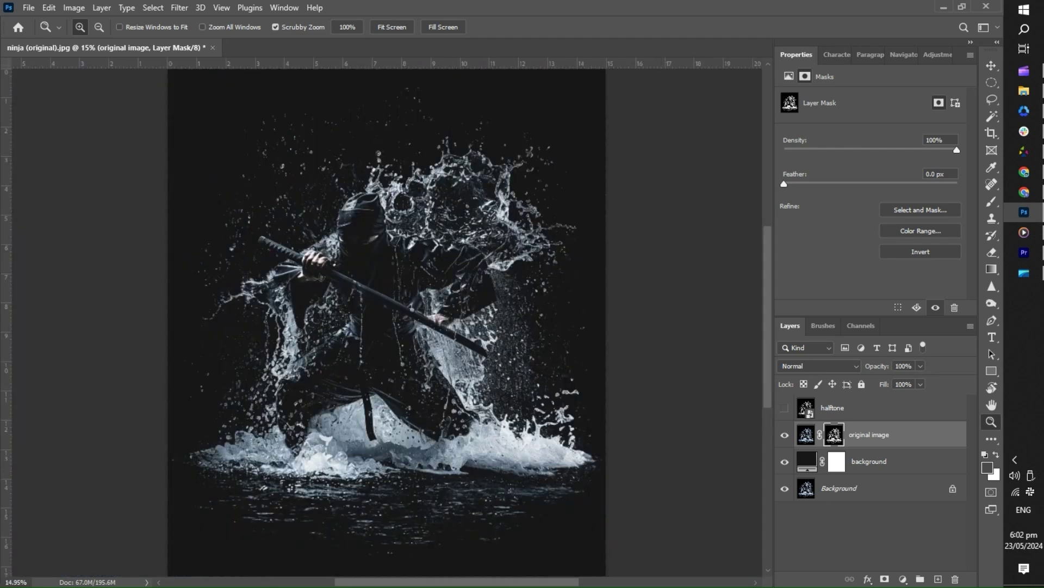
pyautogui.moveTo(637, 148); pyautogui.dragTo(686, 165)
pyautogui.press('space')
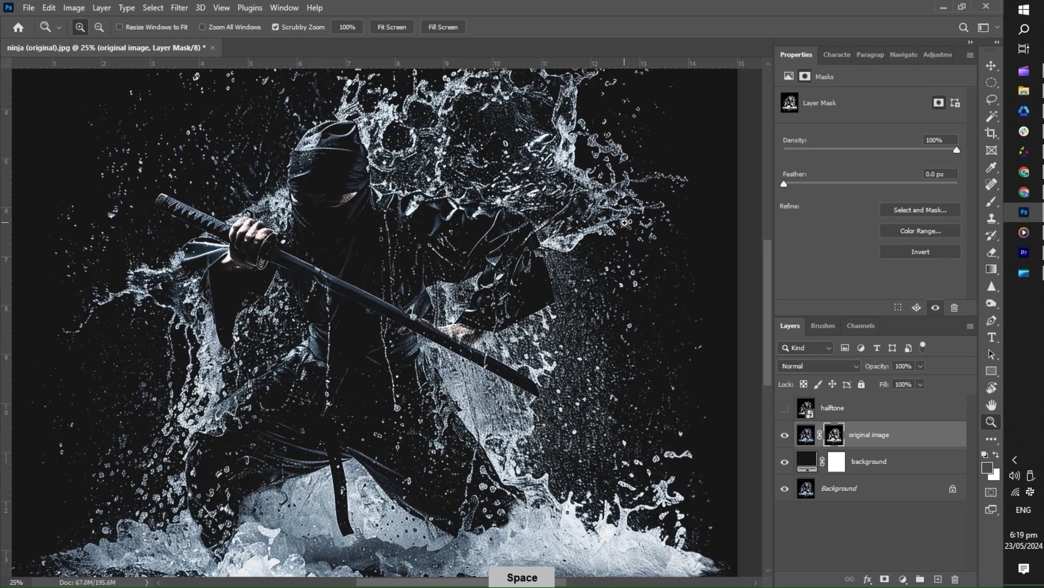
pyautogui.press('v')
# Open the Color Picker for the background colour fill layer, moved aside to see the artwork
pyautogui.click(812, 463)
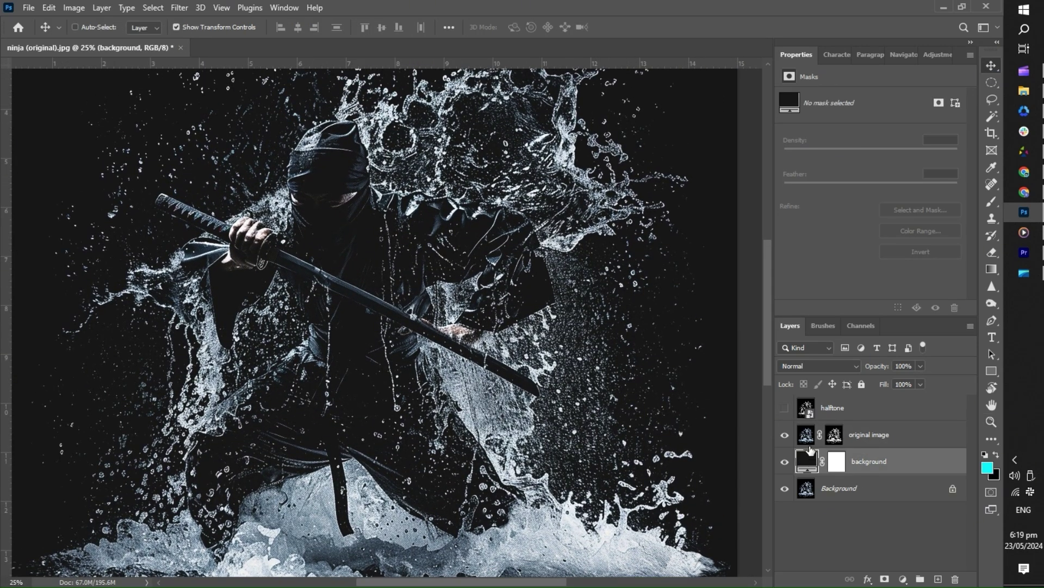
pyautogui.doubleClick(809, 453)
pyautogui.moveTo(490, 159); pyautogui.dragTo(860, 168)
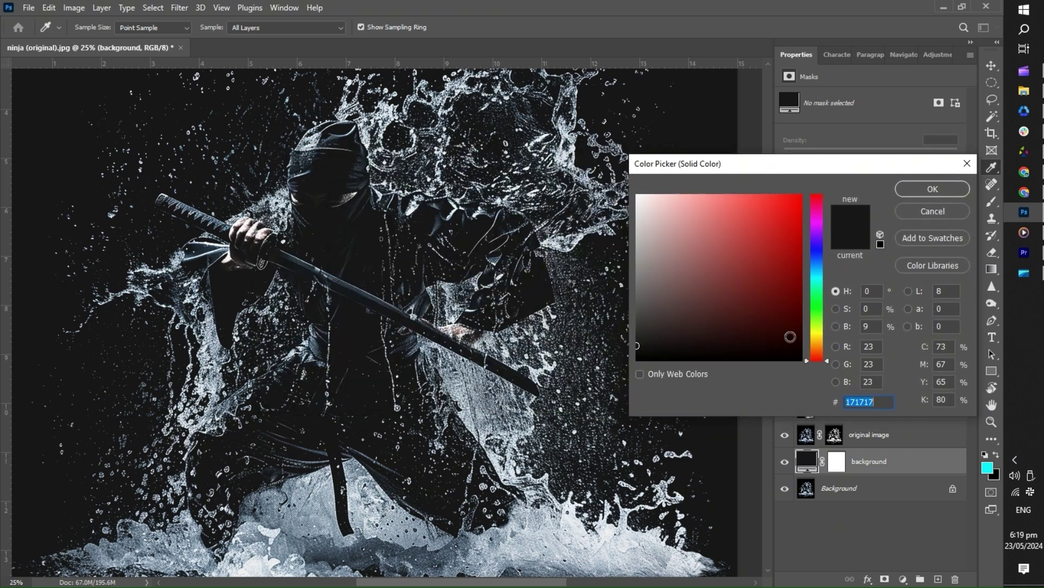